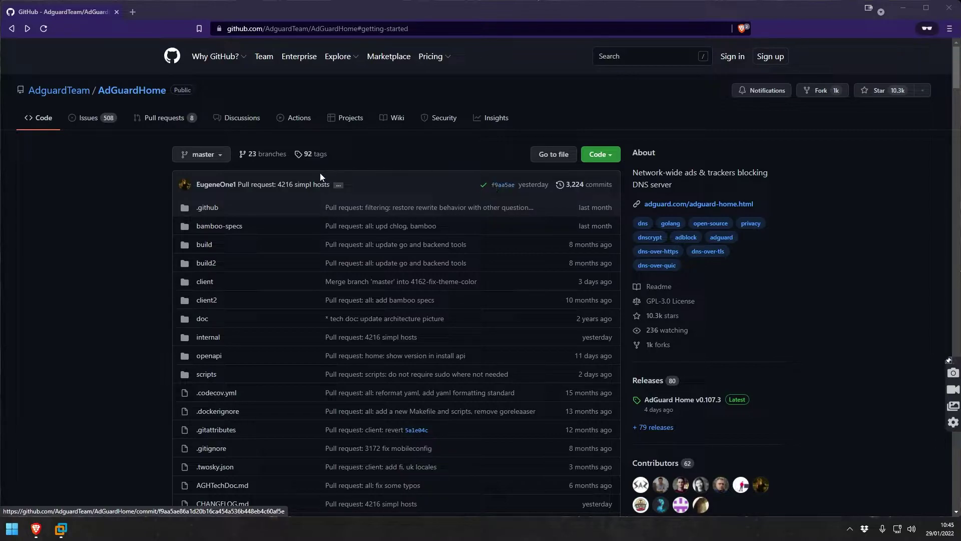
Scroll the AdGuardHome README down to the AdGuard Home vs Pi-Hole feature comparison table.
scroll(302, 198, down, 15)
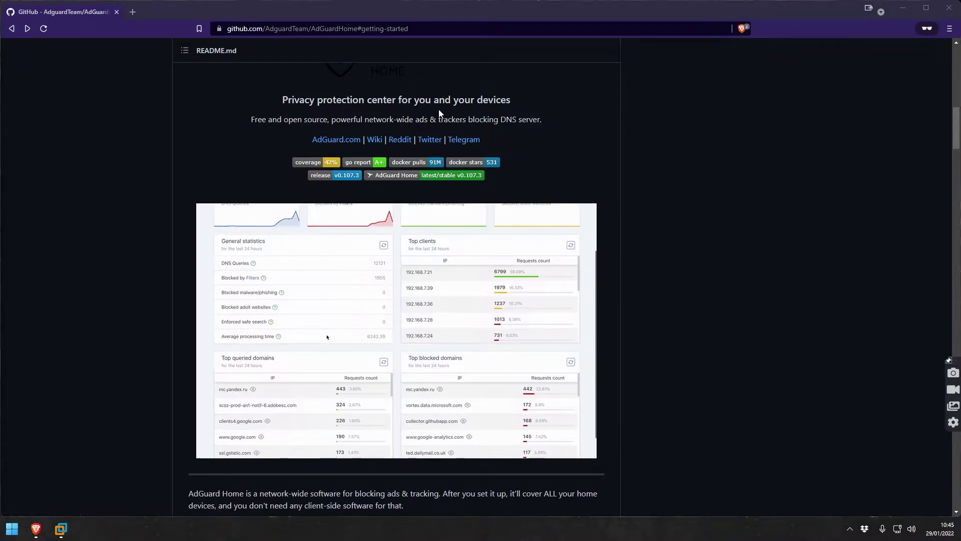
scroll(379, 114, down, 3)
scroll(379, 113, down, 20)
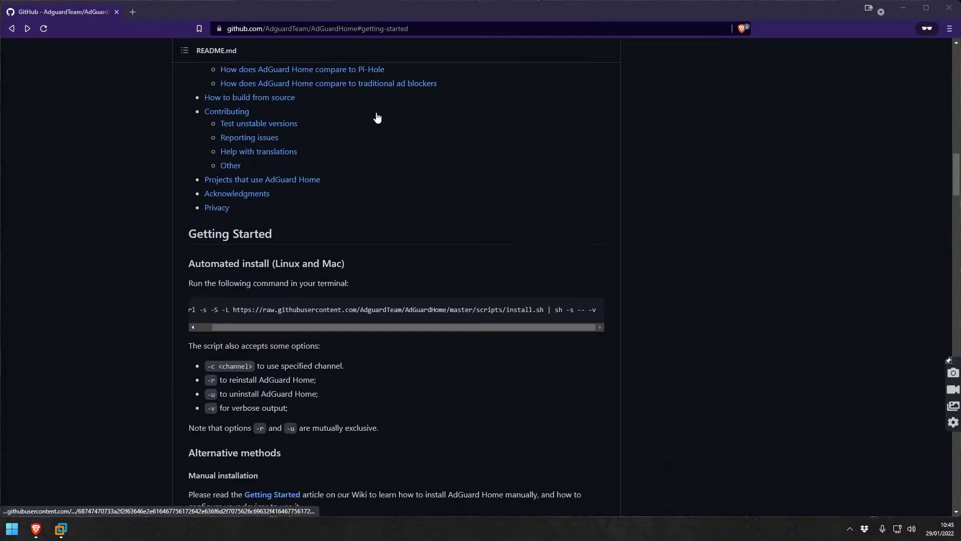
scroll(380, 115, up, 3)
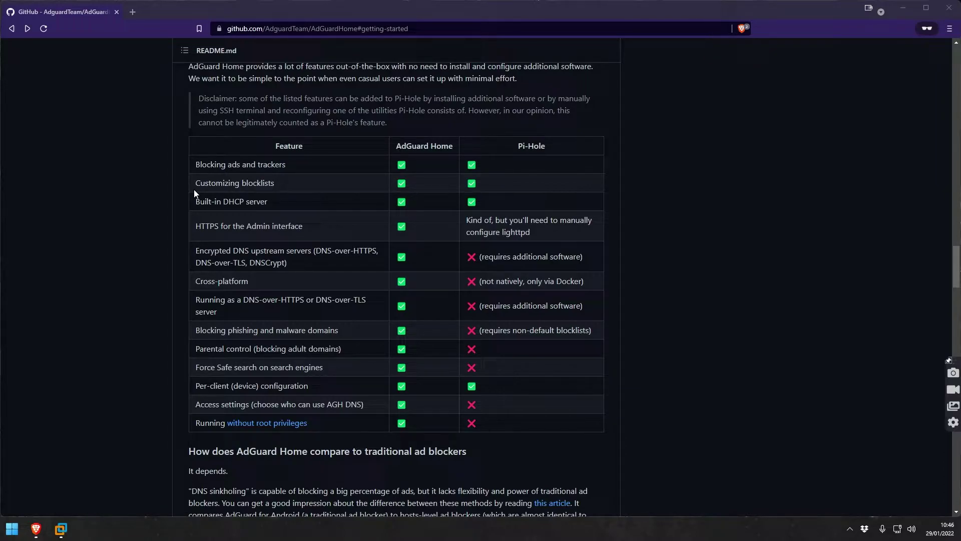
Highlight the Customizing blocklists row, then scroll to the traditional ad blockers comparison.
drag(195, 191, 322, 236)
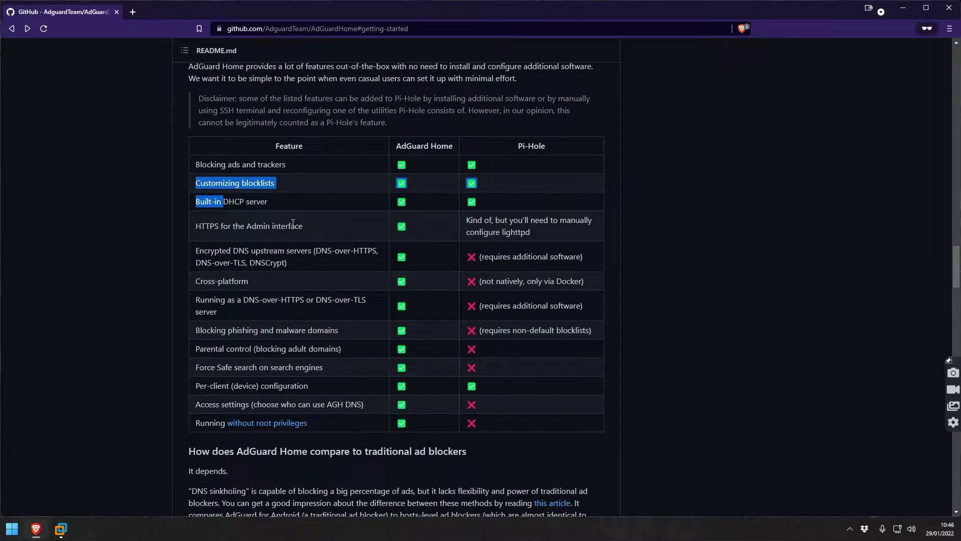
scroll(530, 390, down, 5)
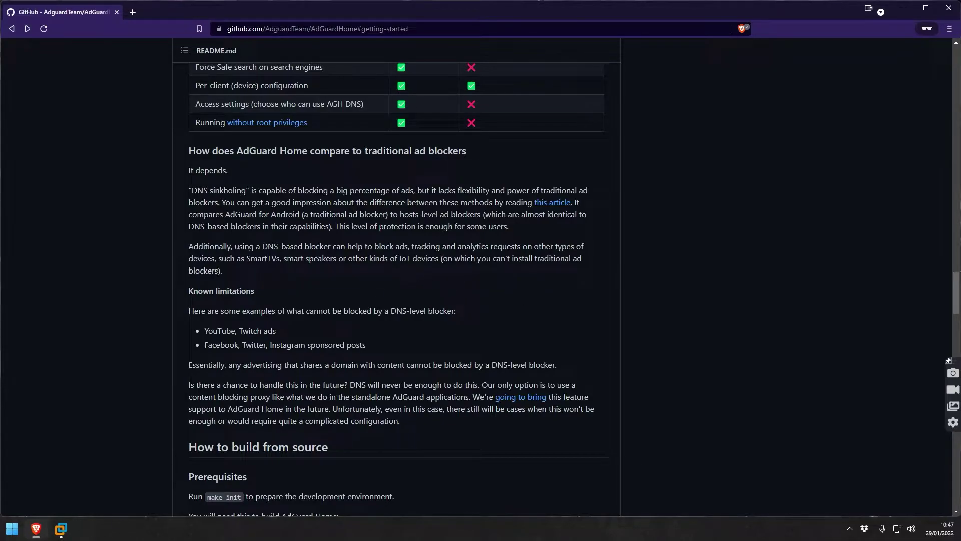
Bring VMware Workstation forward and wake the Ubuntu 64-bit VM to its lock screen.
click(60, 529)
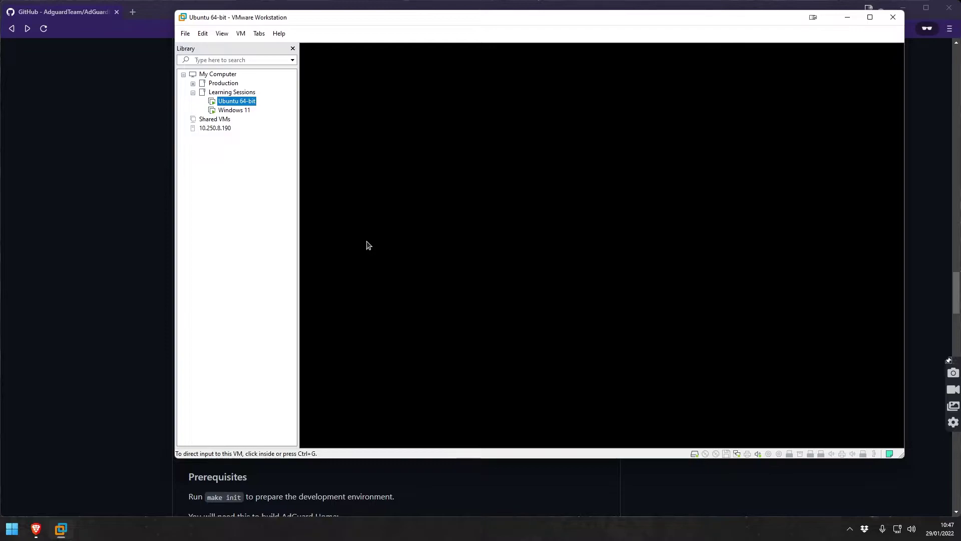
click(366, 245)
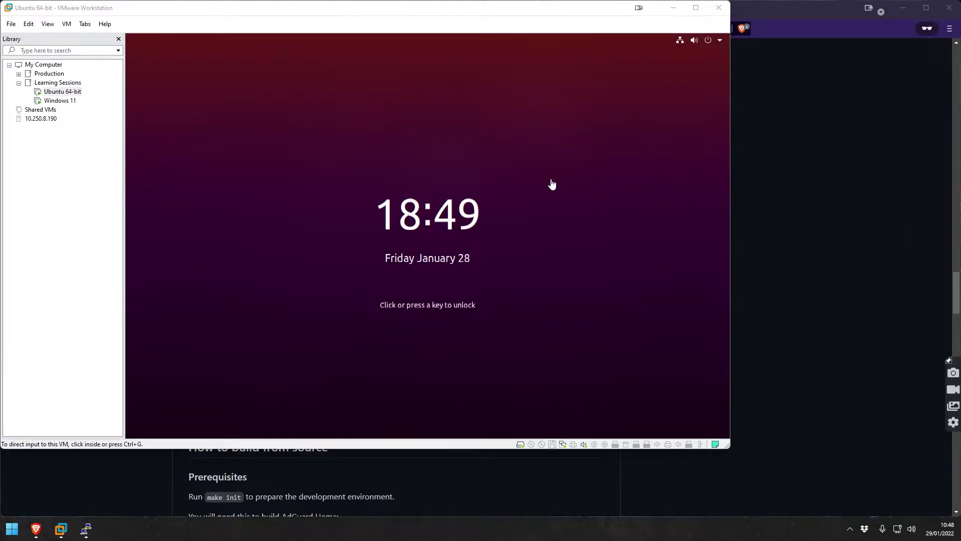
Bring up and reposition the PuTTY SSH session to Ubuntu, then return to the GitHub README.
click(88, 531)
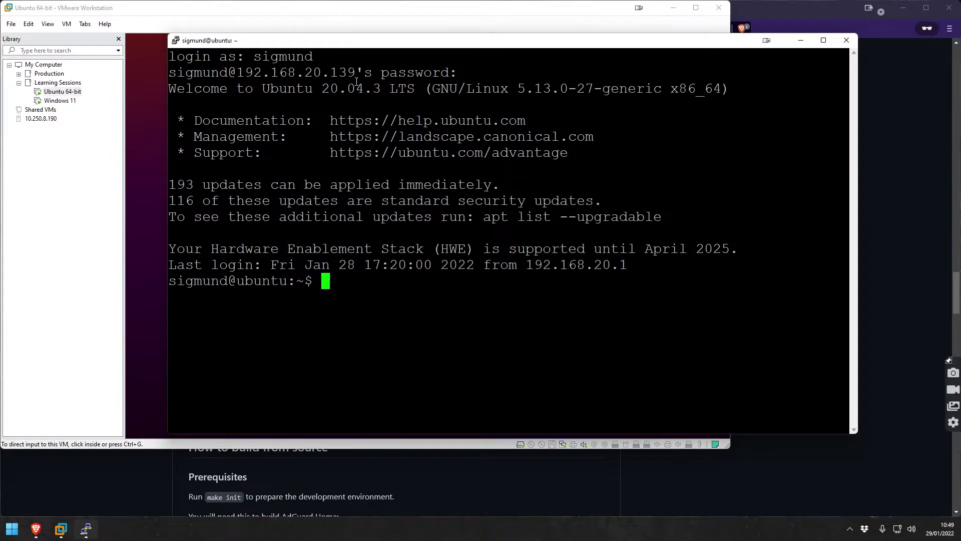
drag(347, 40, 340, 36)
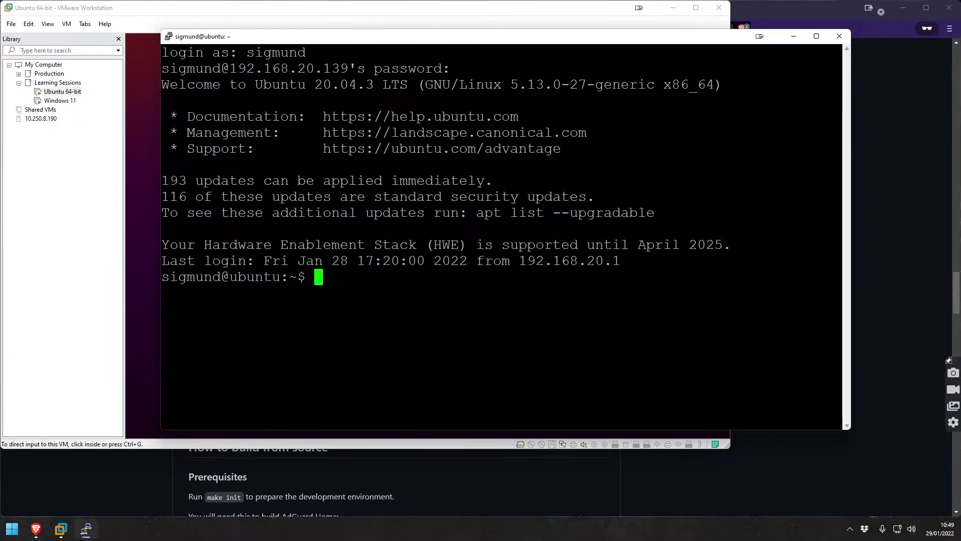
click(102, 494)
scroll(269, 168, up, 1)
scroll(270, 168, up, 20)
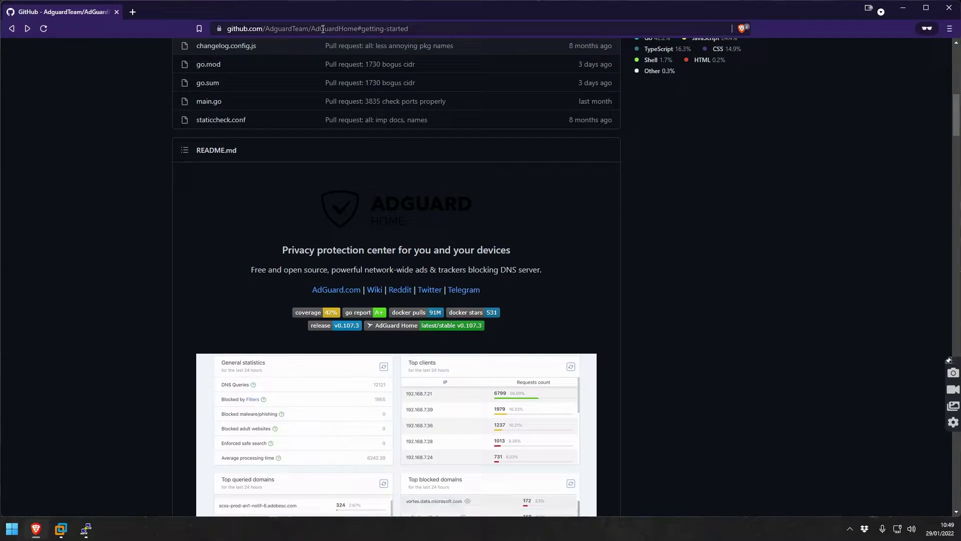
Scroll to Getting Started and highlight the automated curl install command for Linux and Mac.
scroll(396, 219, up, 5)
scroll(396, 222, up, 5)
scroll(396, 228, down, 20)
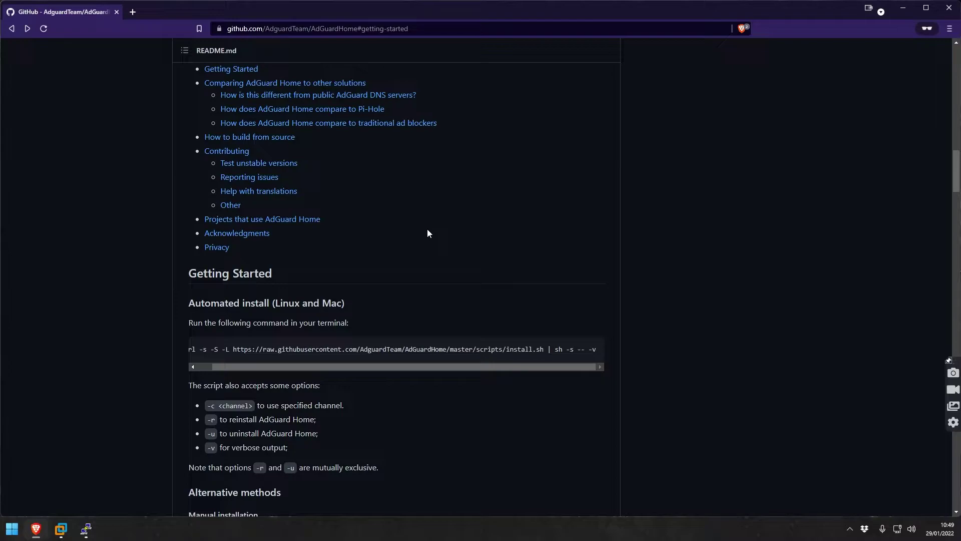
scroll(301, 359, down, 4)
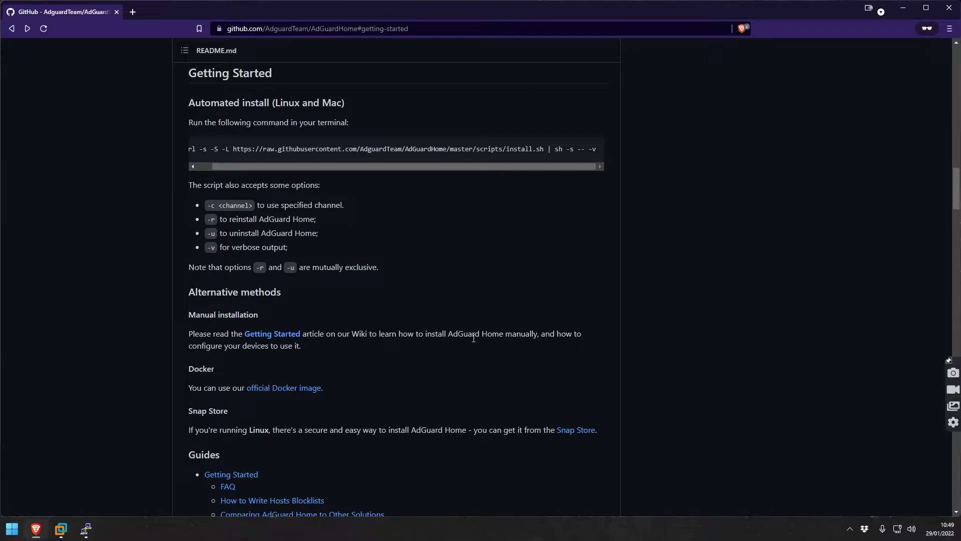
drag(277, 149, 203, 167)
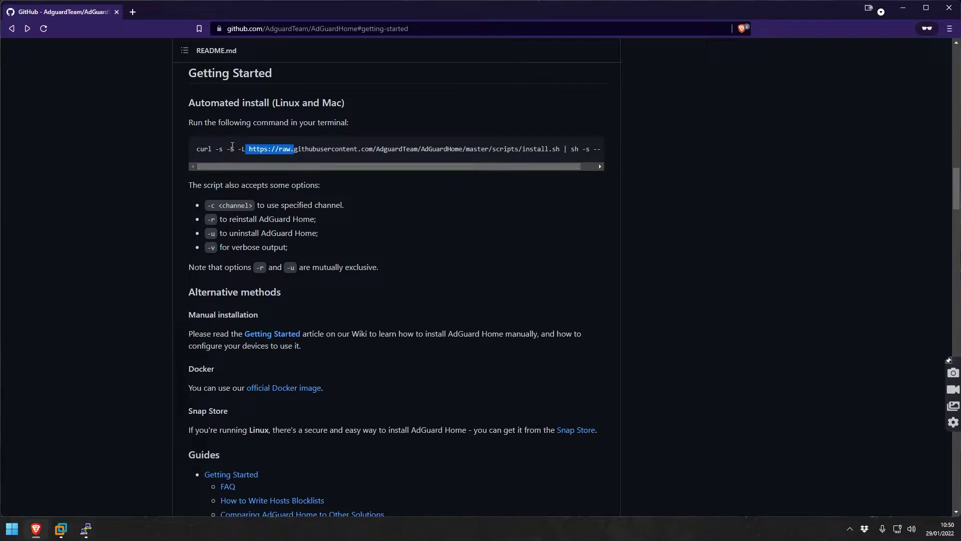
Run curl in the Ubuntu terminal to check whether it is installed.
click(266, 149)
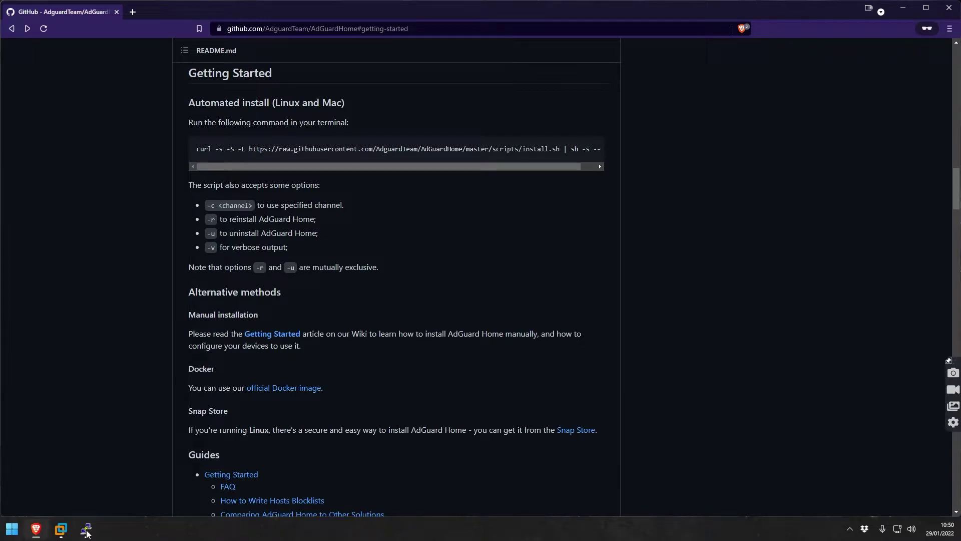
key(alt+Tab)
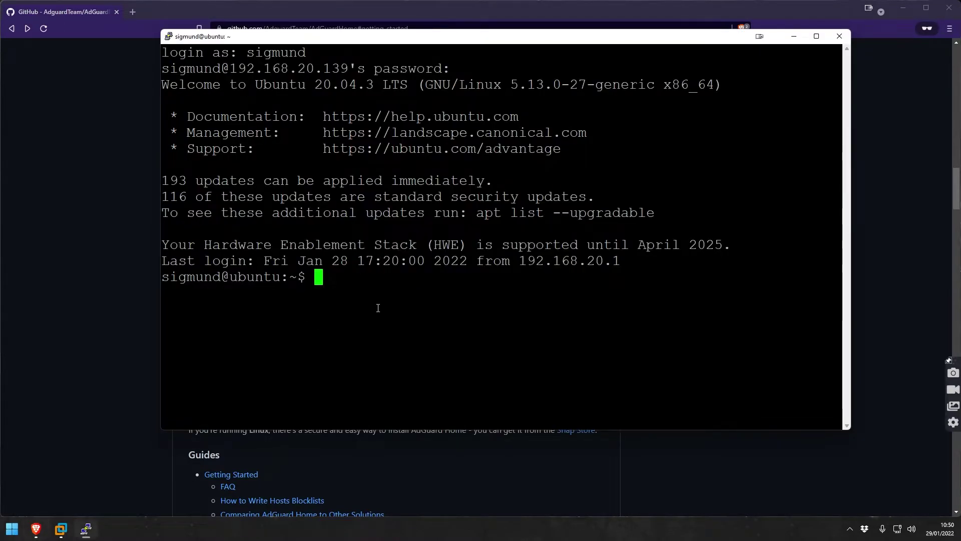
text(curl)
key(BackSpace)
text(k)
key(BackSpace)
text(l)
key(Return)
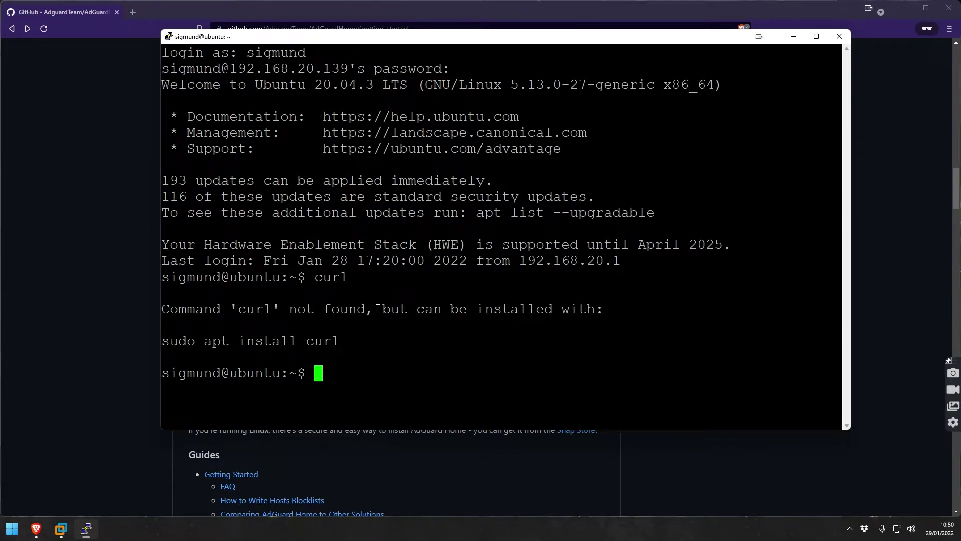
Install curl with 'sudo apt install curl', entering the password and confirming with Y.
text(sudo a)
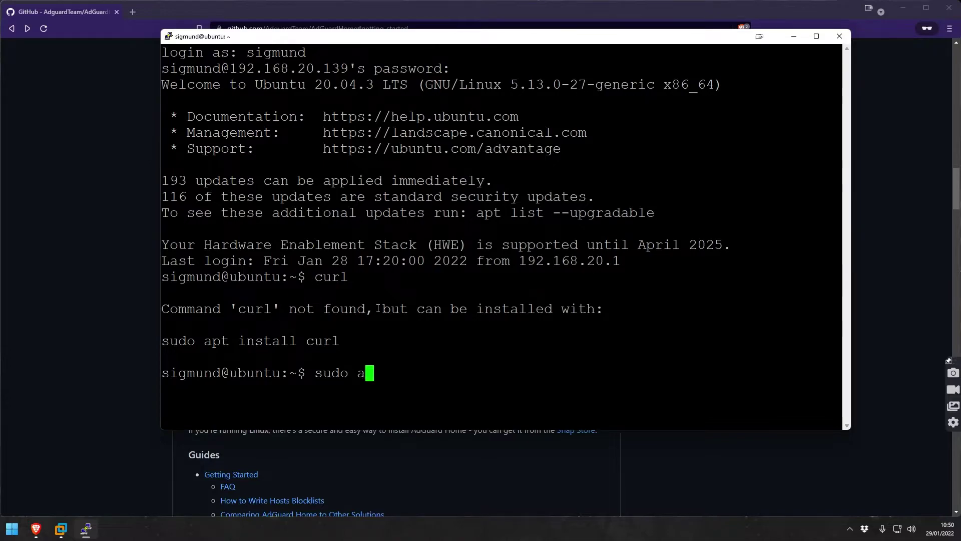
text(pt install curl)
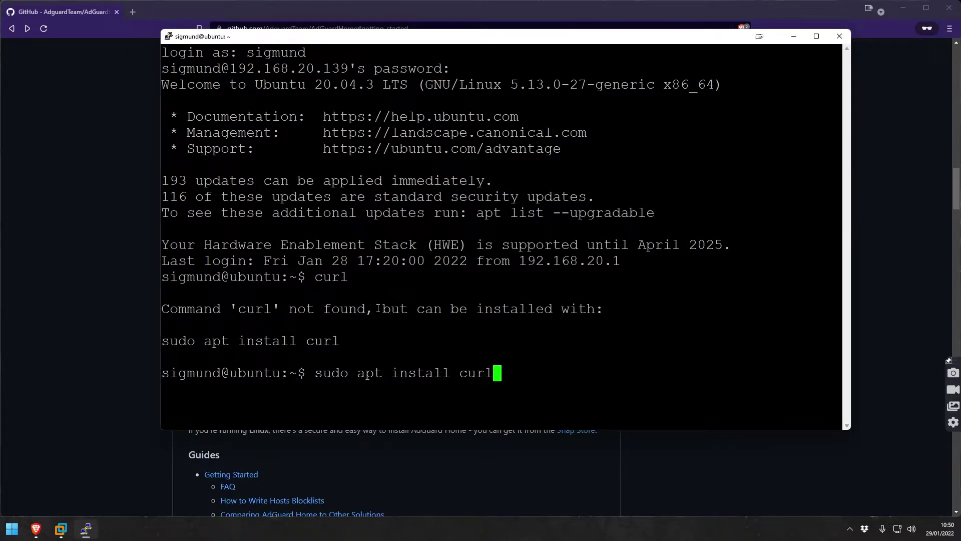
key(Return)
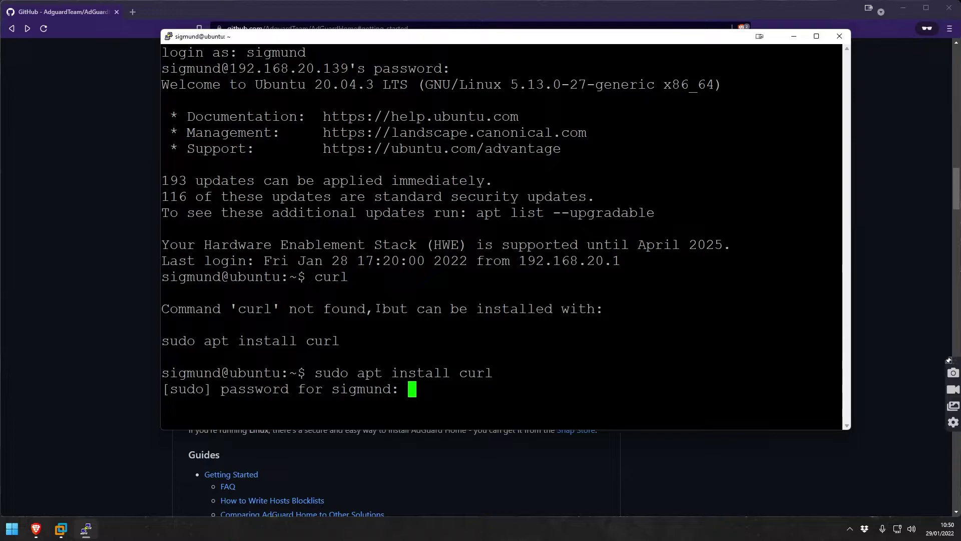
key(Return)
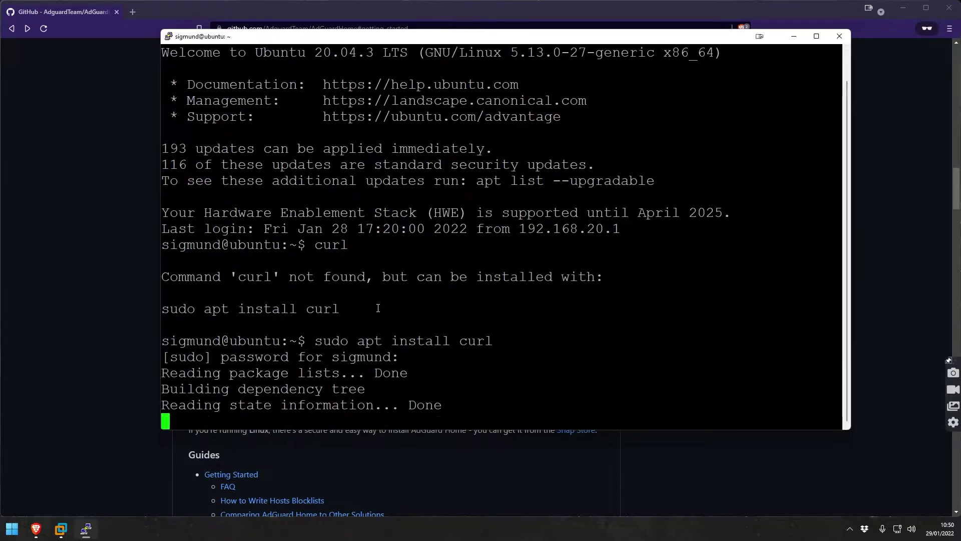
text(Y)
key(Return)
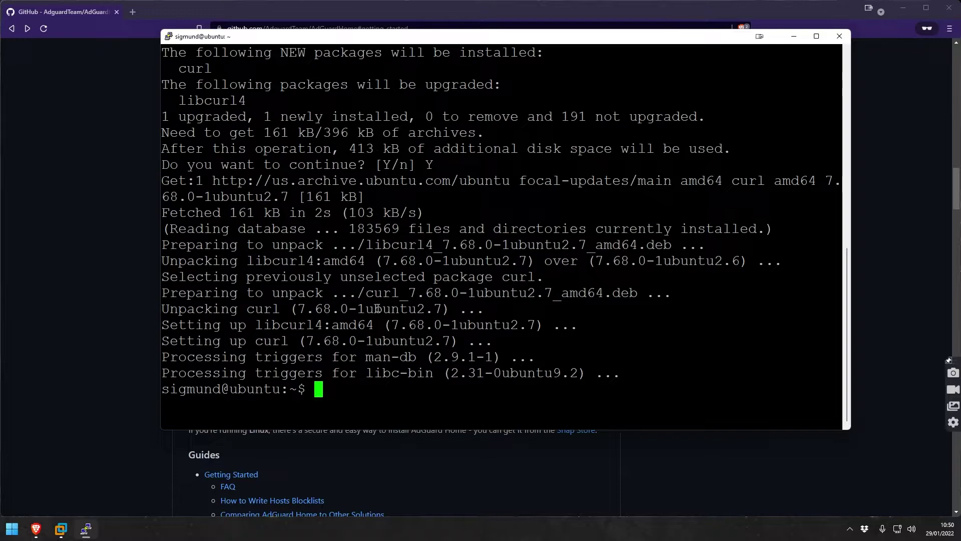
Copy the full AdGuard Home install command ending in 'sh -s -- -v' from GitHub.
click(32, 316)
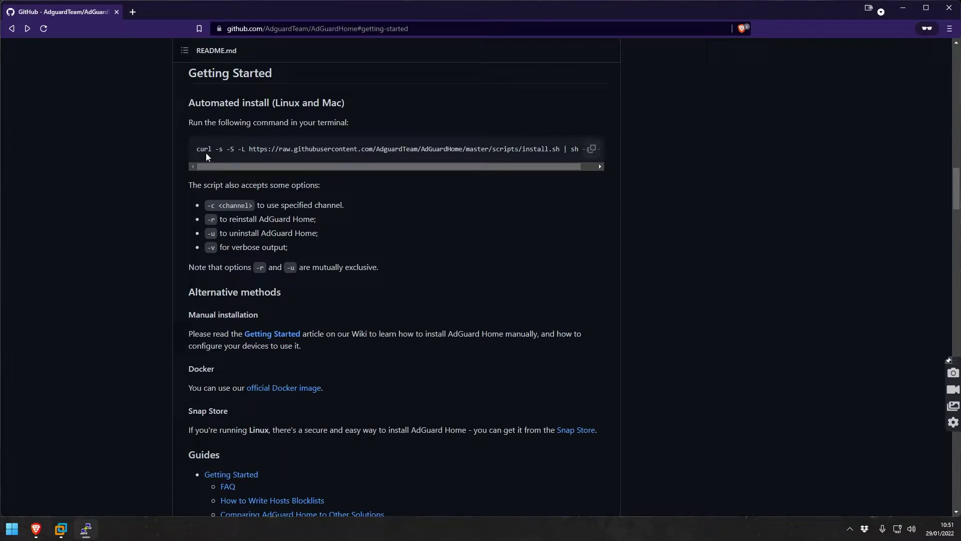
click(317, 164)
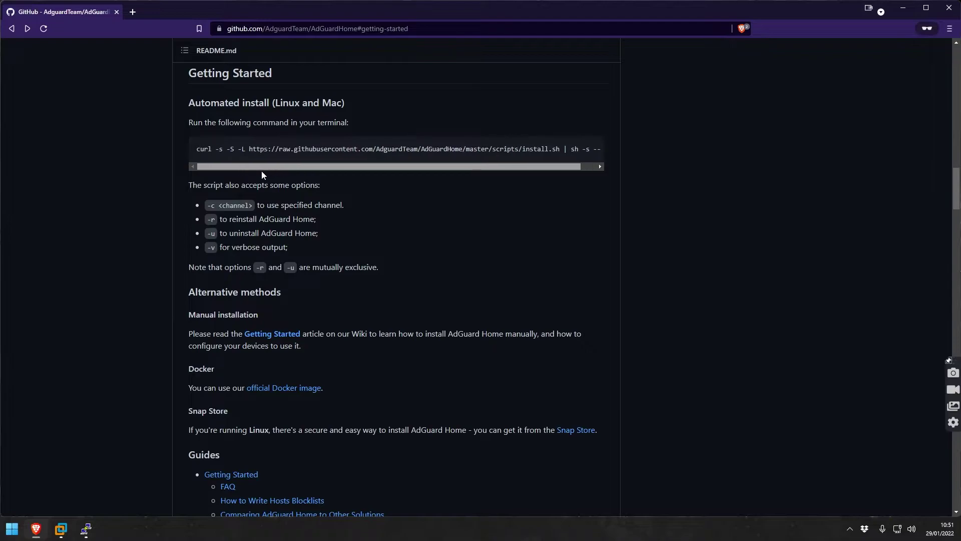
drag(261, 171, 307, 172)
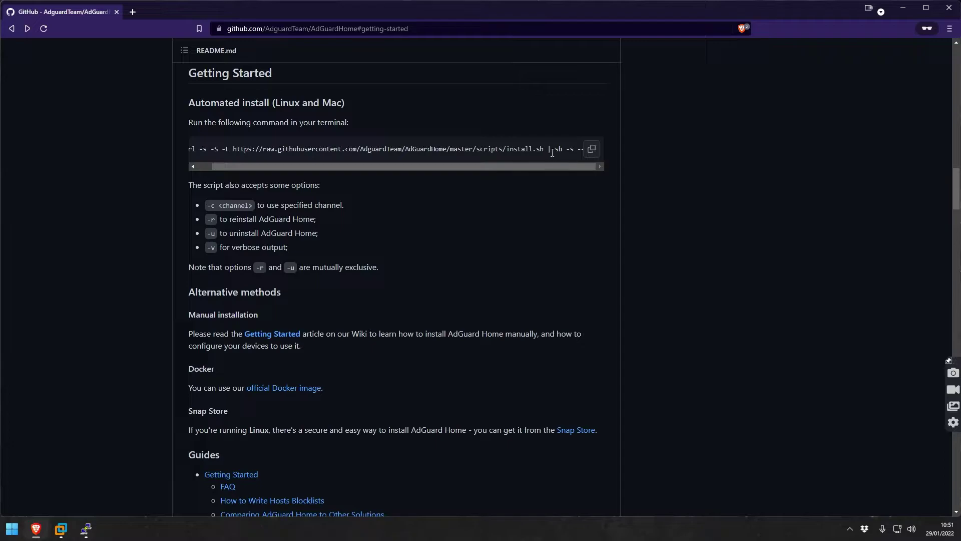
click(585, 153)
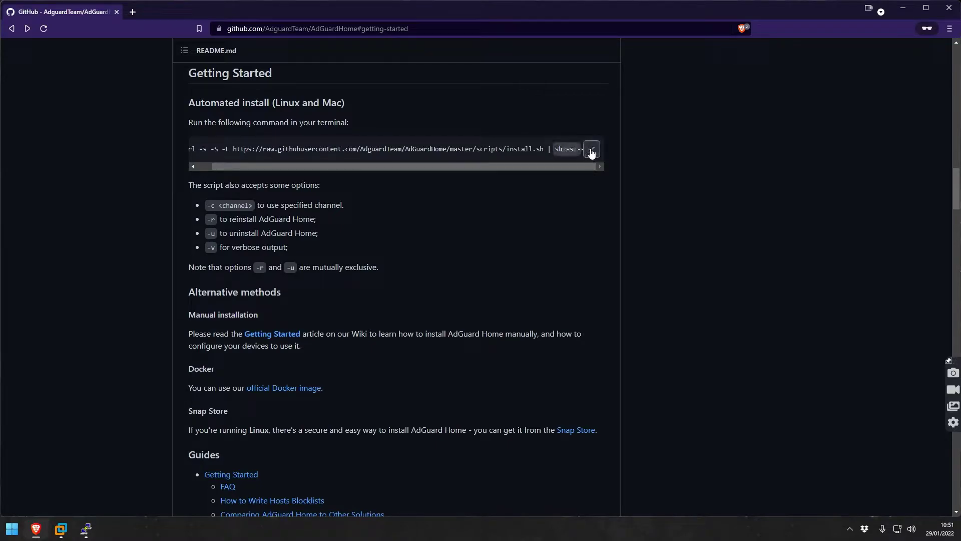
click(89, 537)
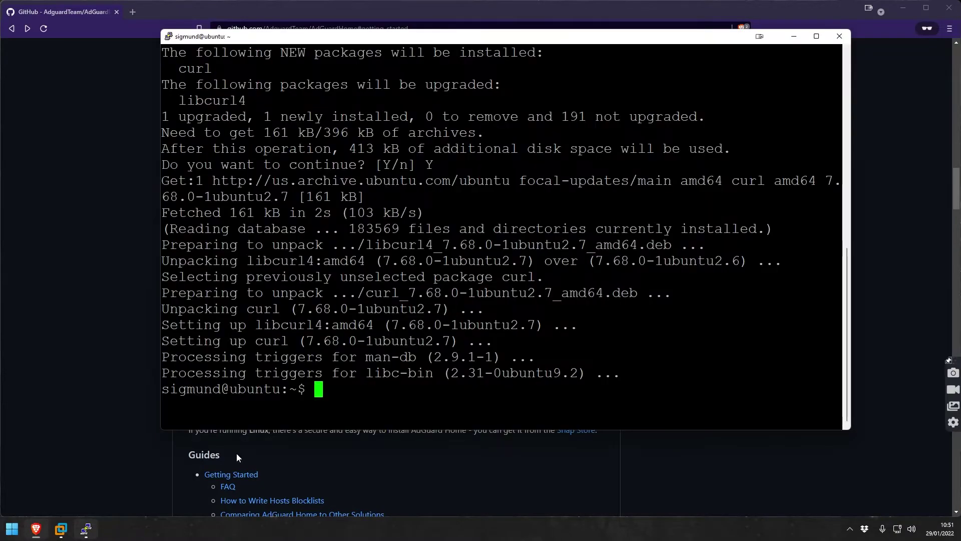
right_click(385, 389)
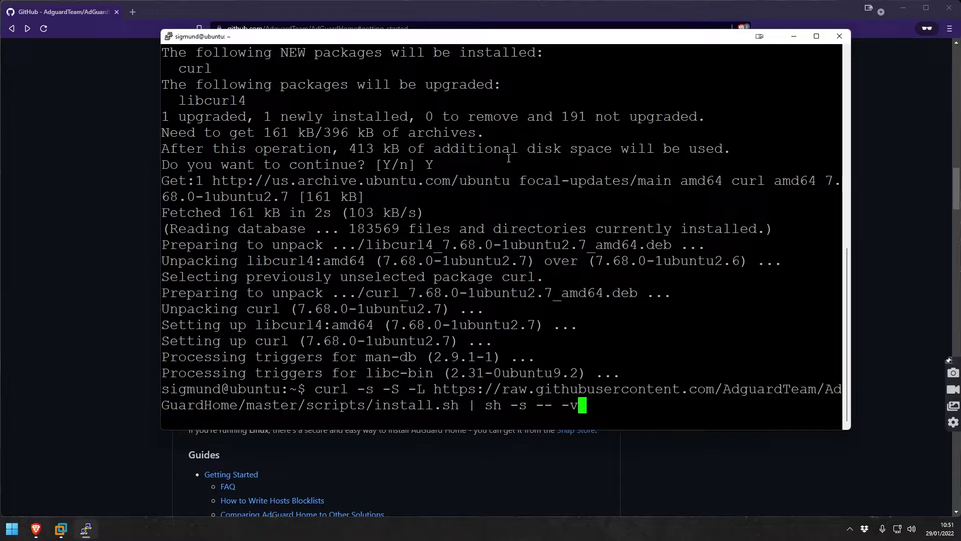
key(Return)
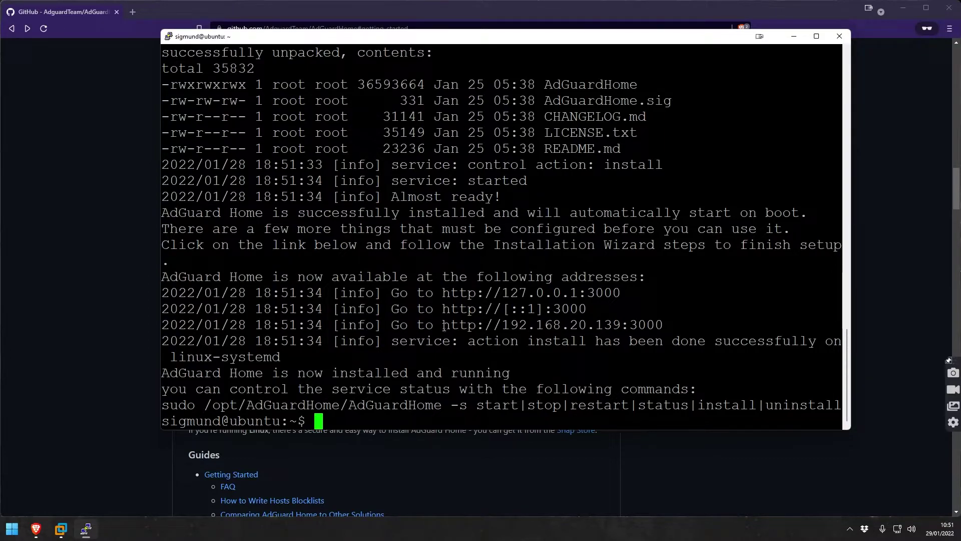
drag(443, 325, 666, 325)
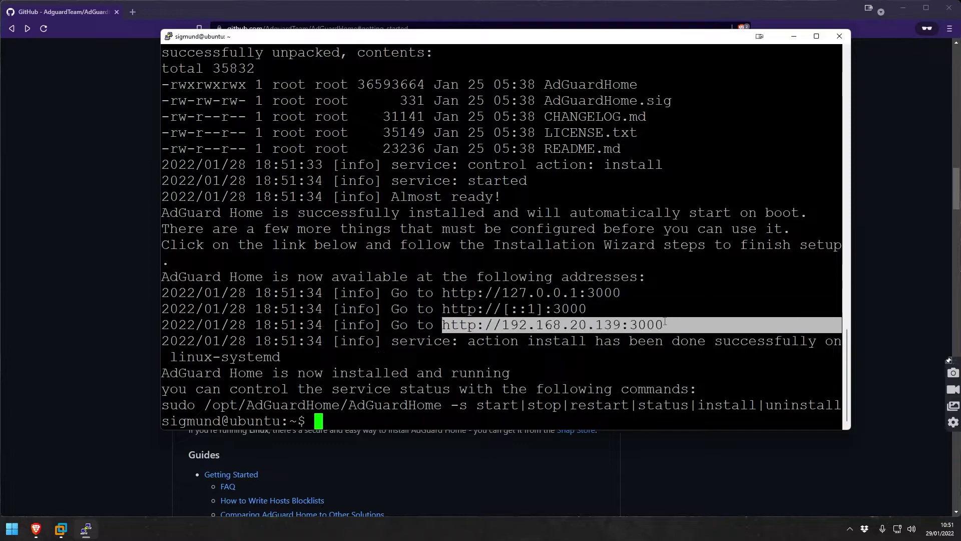
click(538, 326)
drag(445, 325, 662, 326)
right_click(656, 325)
click(115, 203)
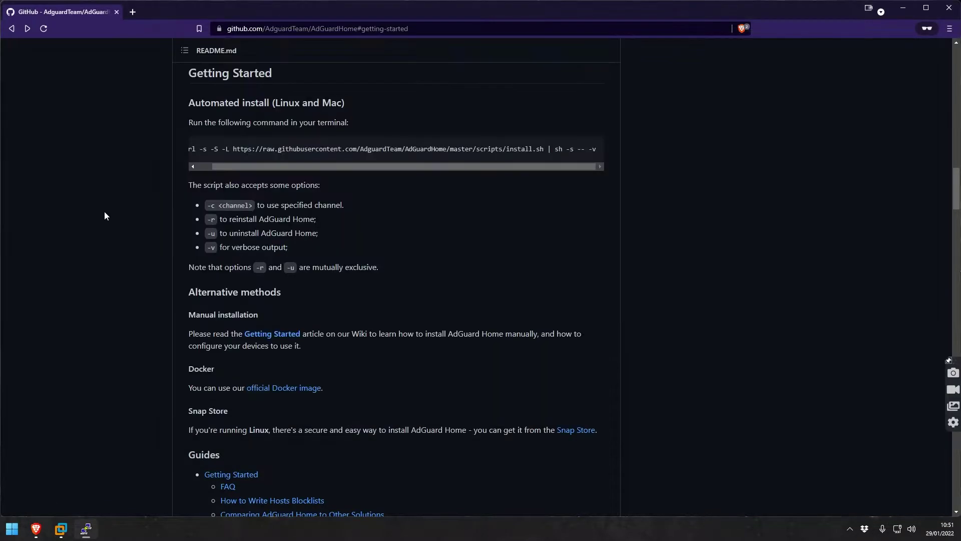
click(133, 12)
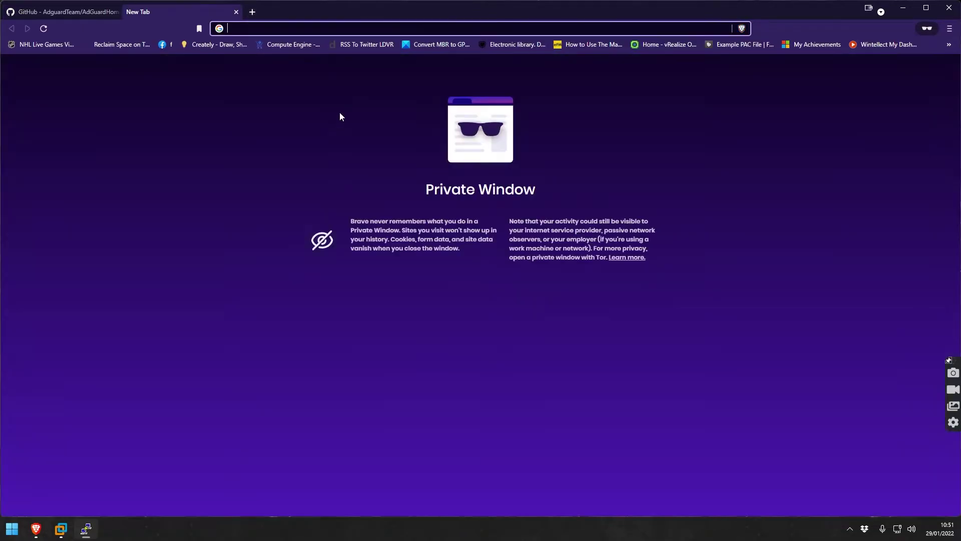
key(ctrl+v)
key(Return)
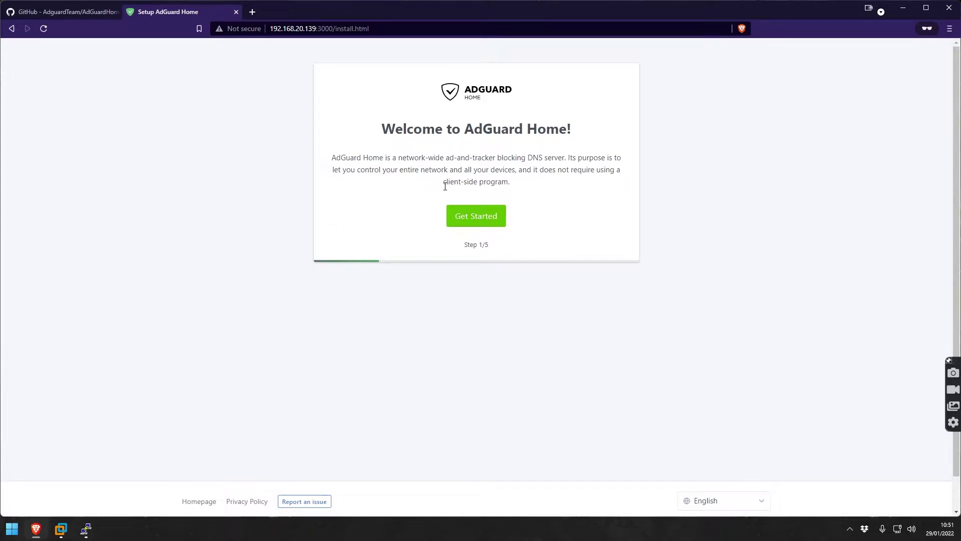
click(487, 220)
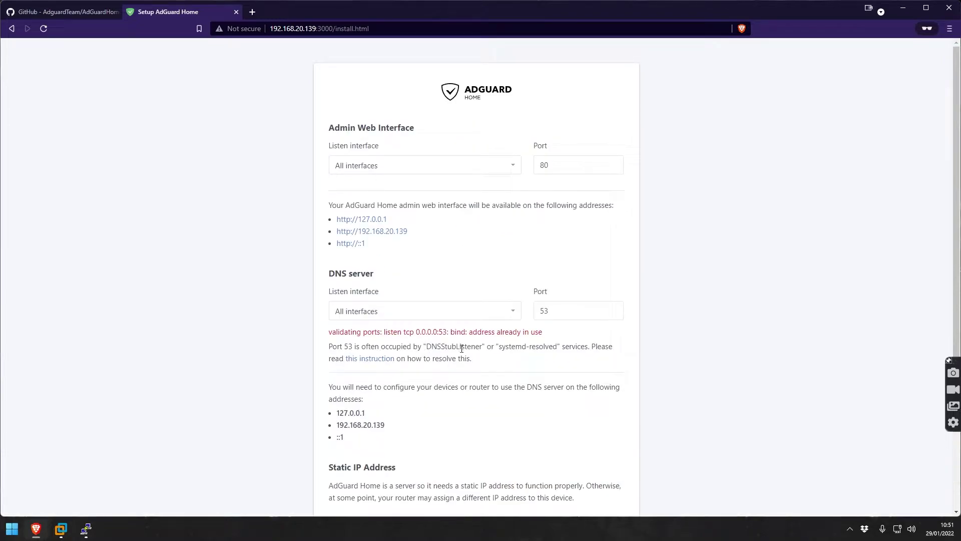
Set the DNS server listen interface to ens33 (192.168.20.139) to clear the port 53 error.
triple_click(465, 333)
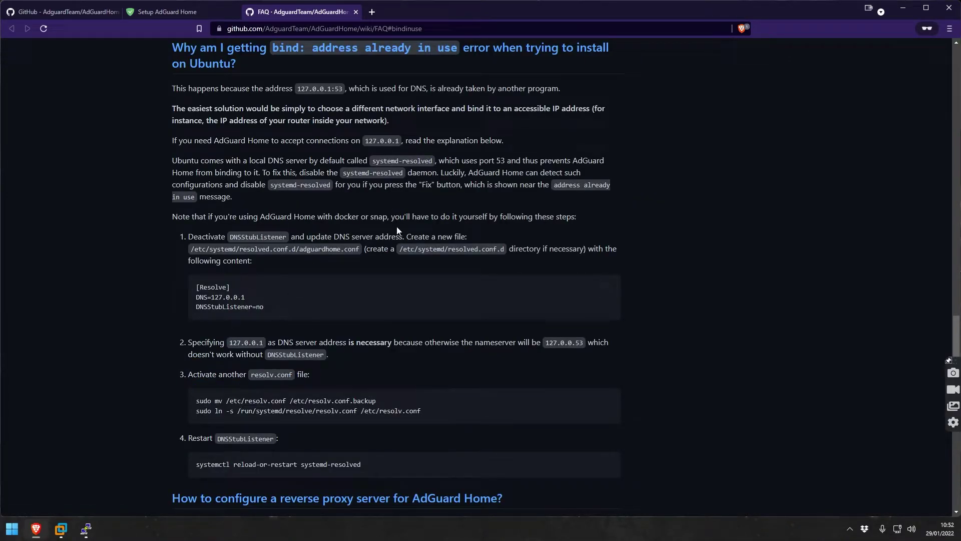
click(167, 11)
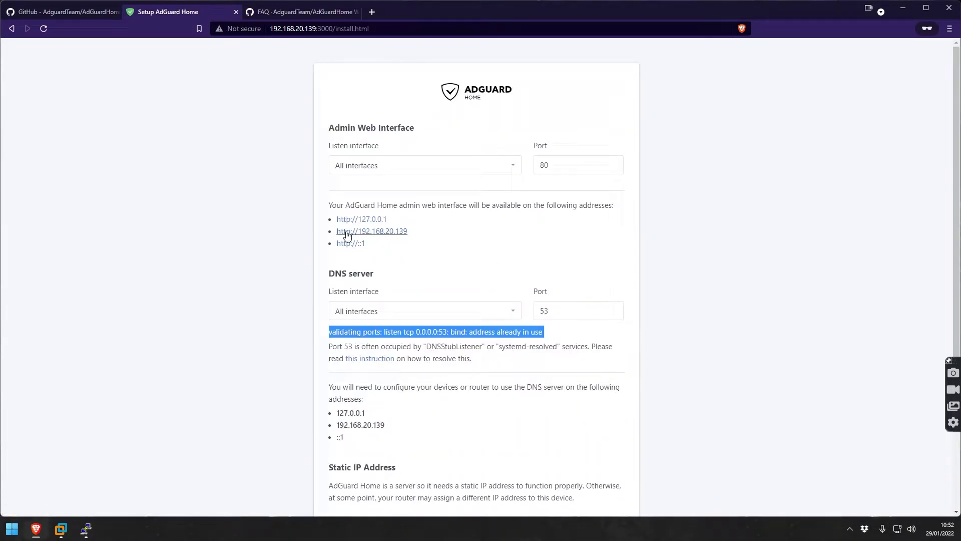
click(418, 344)
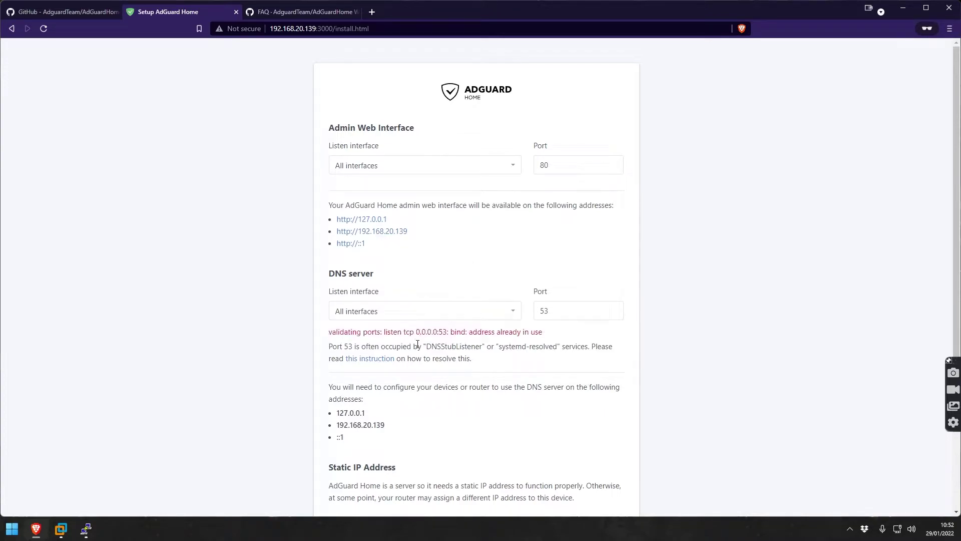
click(441, 315)
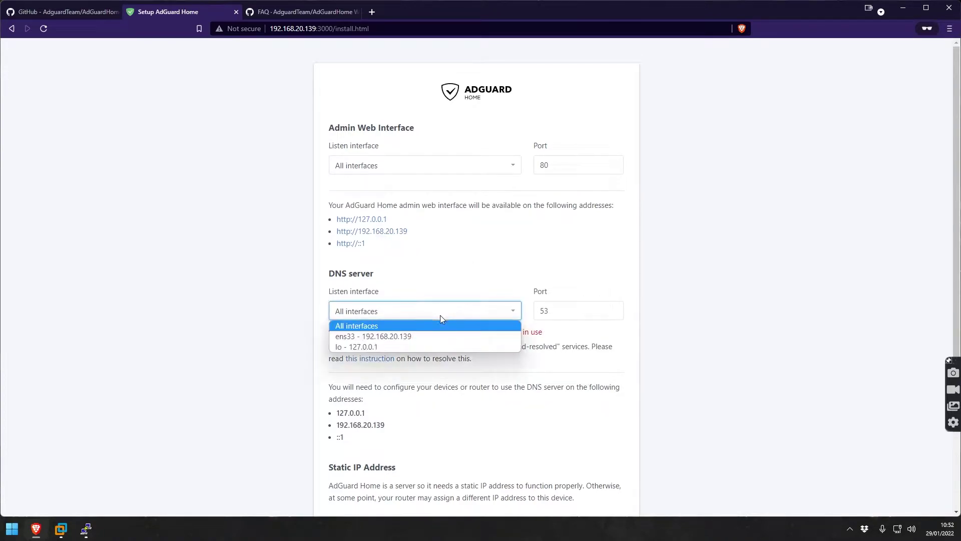
click(415, 337)
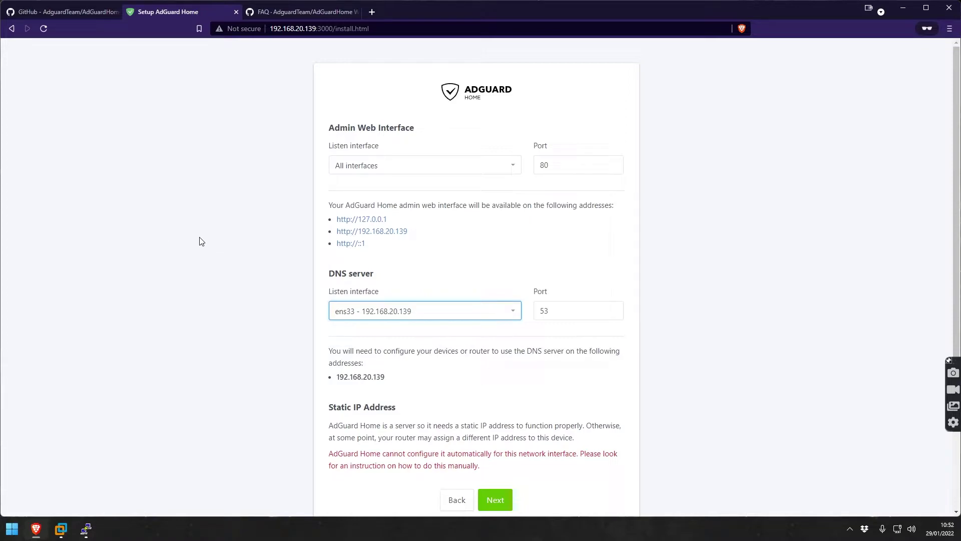
scroll(199, 238, down, 1)
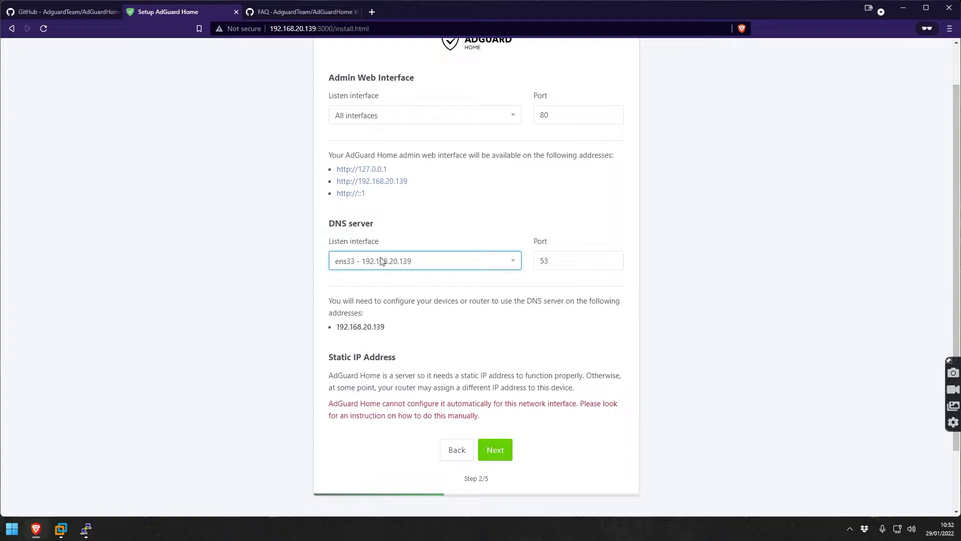
Check the FAQ page about the port 53 bind error.
click(302, 11)
scroll(316, 215, up, 8)
scroll(316, 215, down, 13)
scroll(316, 219, down, 3)
Continue to the Authentication step and enter the admin username and password.
click(185, 12)
click(496, 453)
click(391, 177)
text(admin)
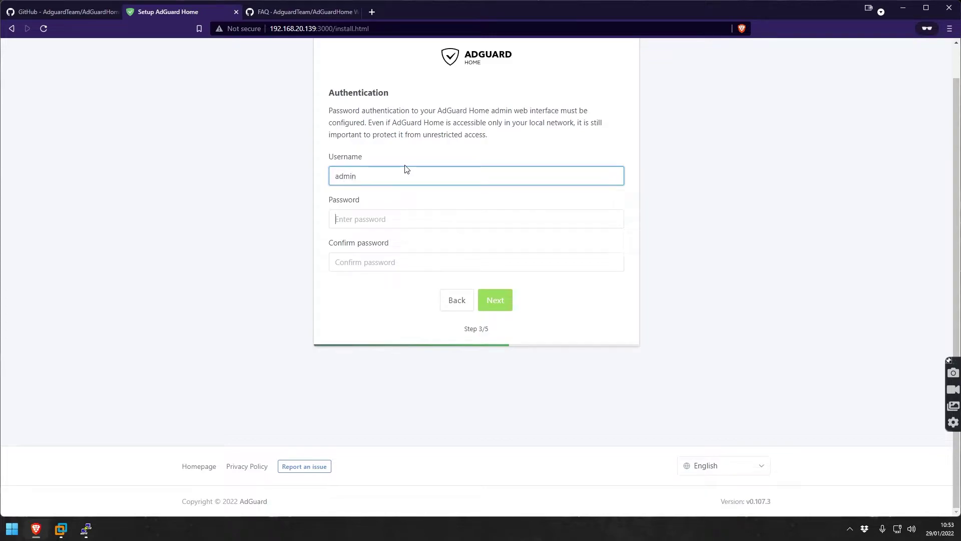
key(Tab)
text(********)
key(Tab)
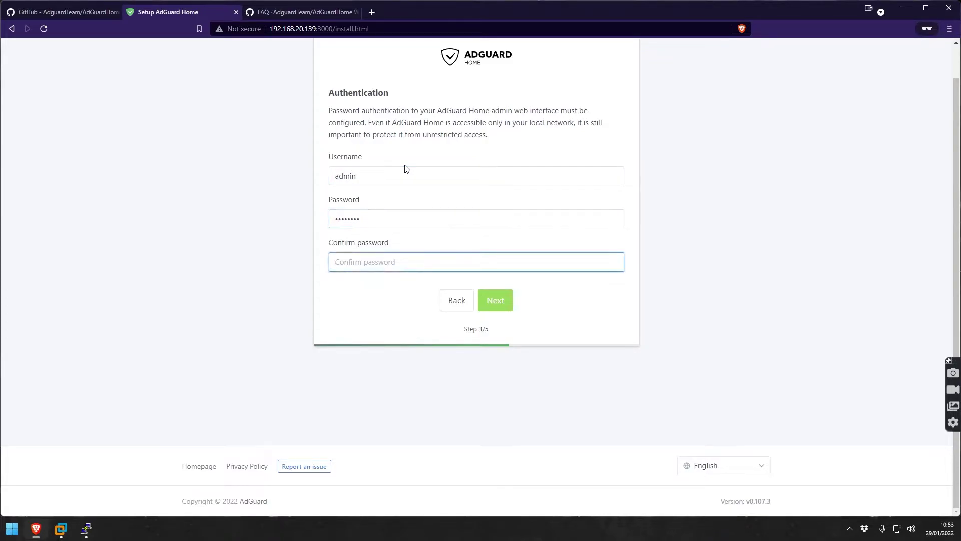
Confirm the admin password and advance to the Configure your devices step.
text(********)
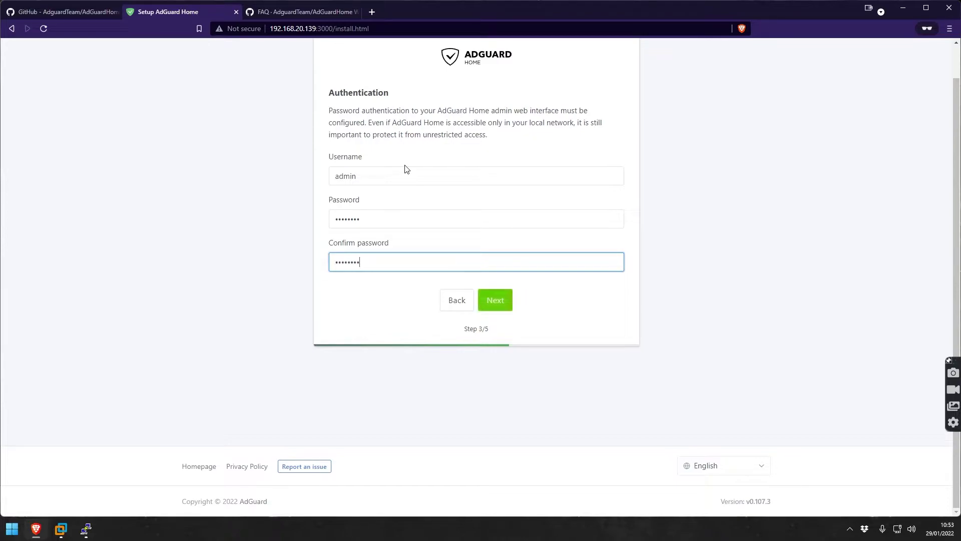
click(496, 300)
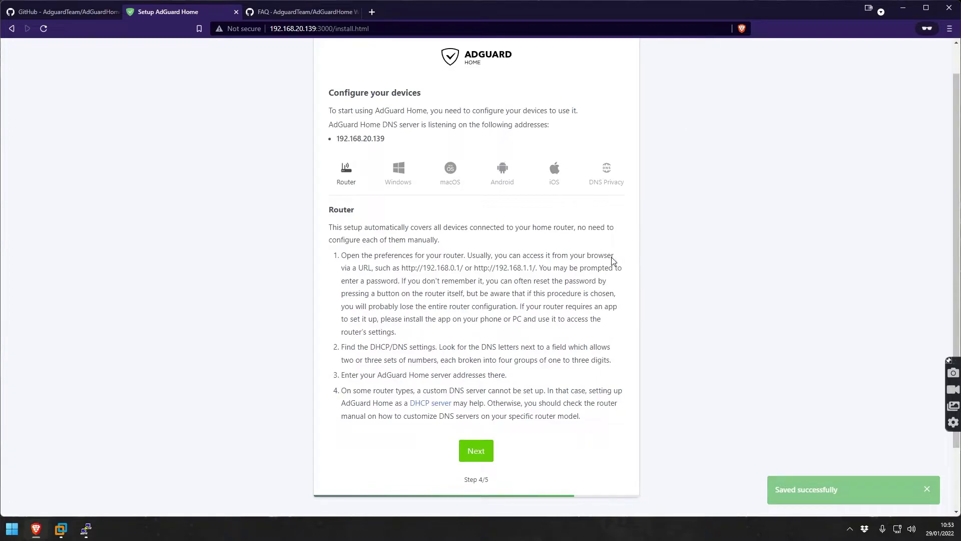
scroll(440, 257, down, 3)
scroll(439, 257, up, 3)
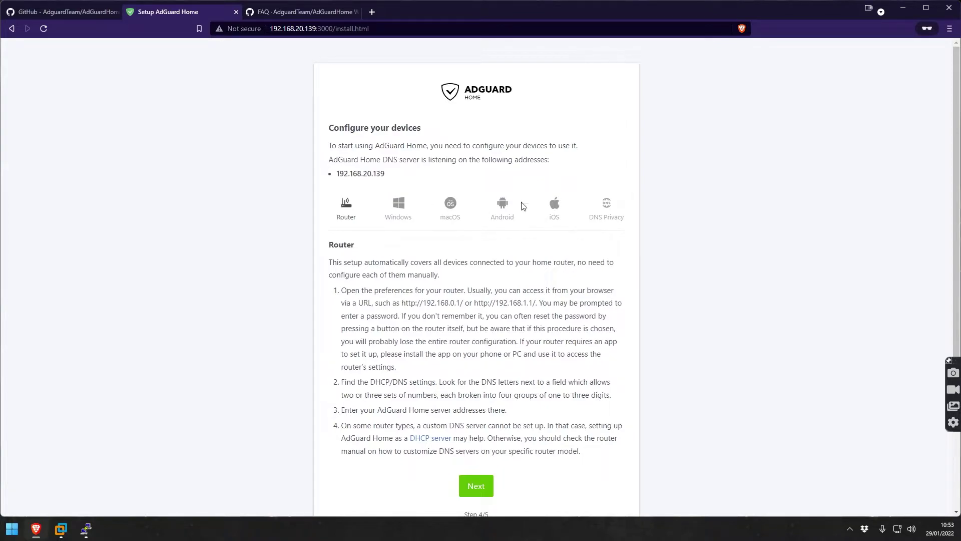
Review the DNS setup instructions for macOS, Android, iOS, Windows and DNS Privacy.
click(452, 216)
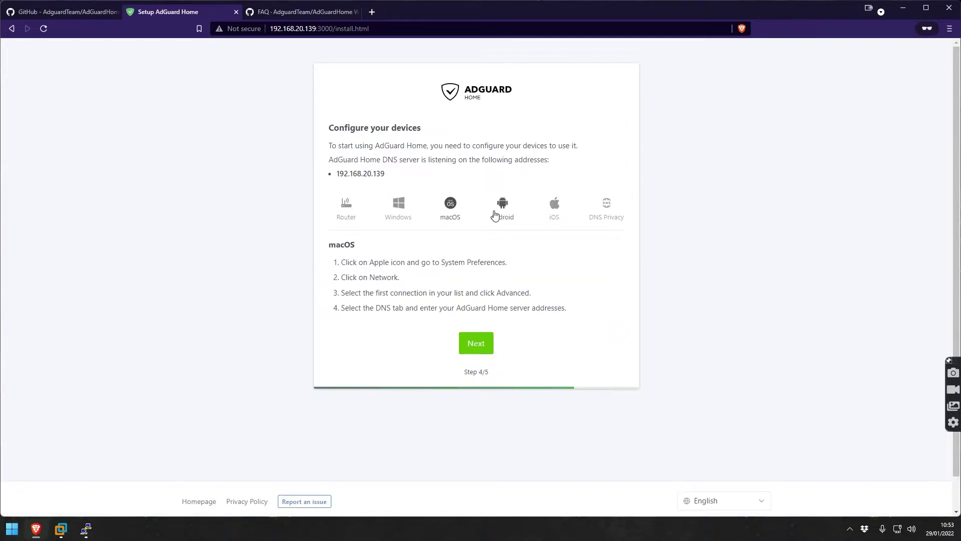
click(498, 216)
click(554, 209)
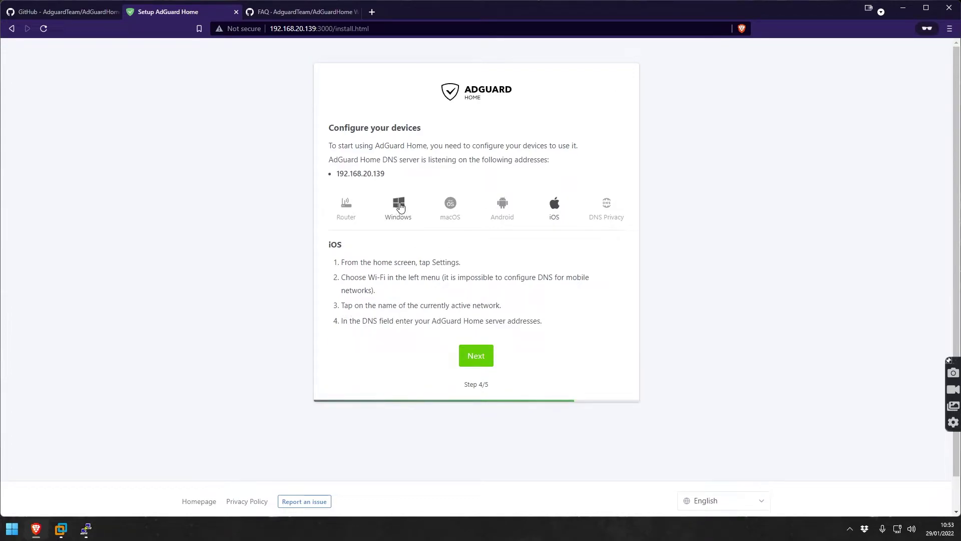
click(401, 208)
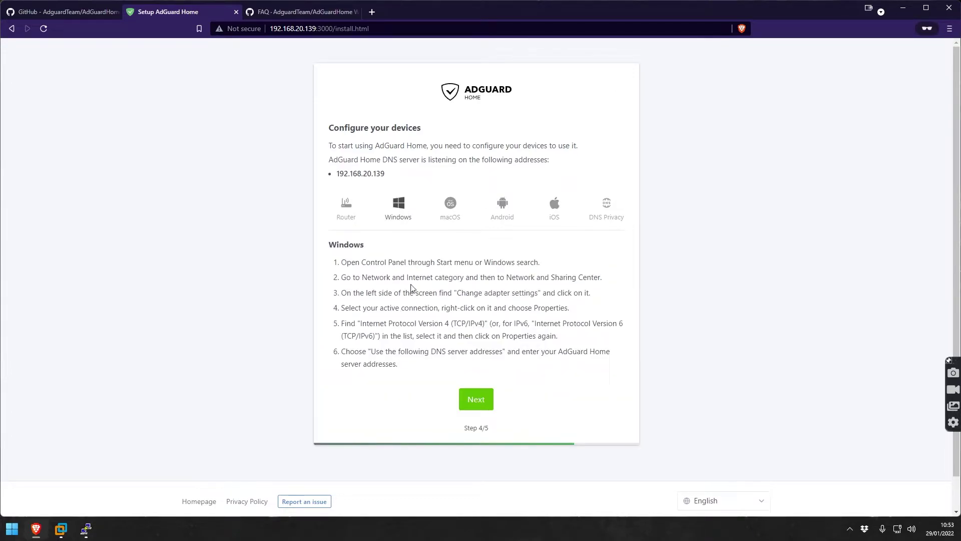
click(606, 209)
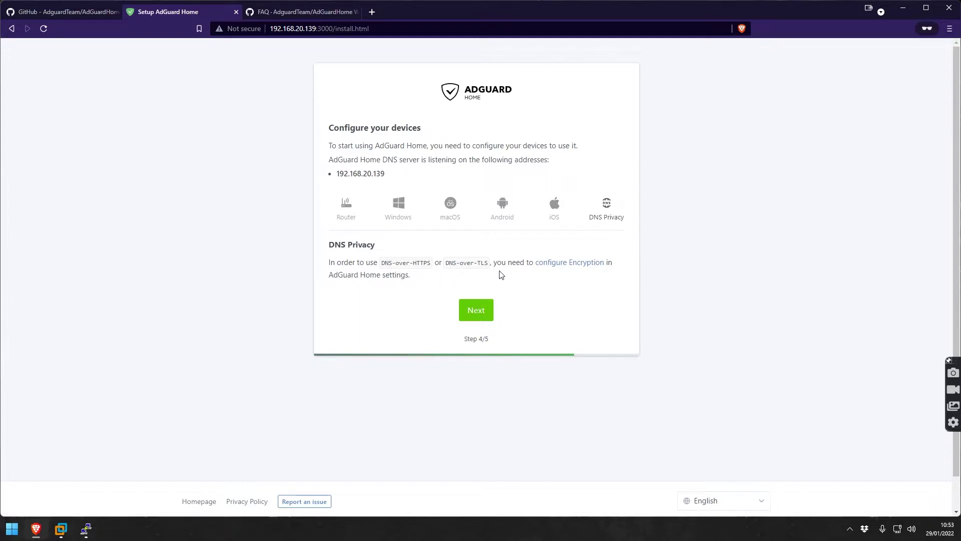
Open the 'configure Encryption' wiki guide in a new tab and scroll through it.
right_click(559, 268)
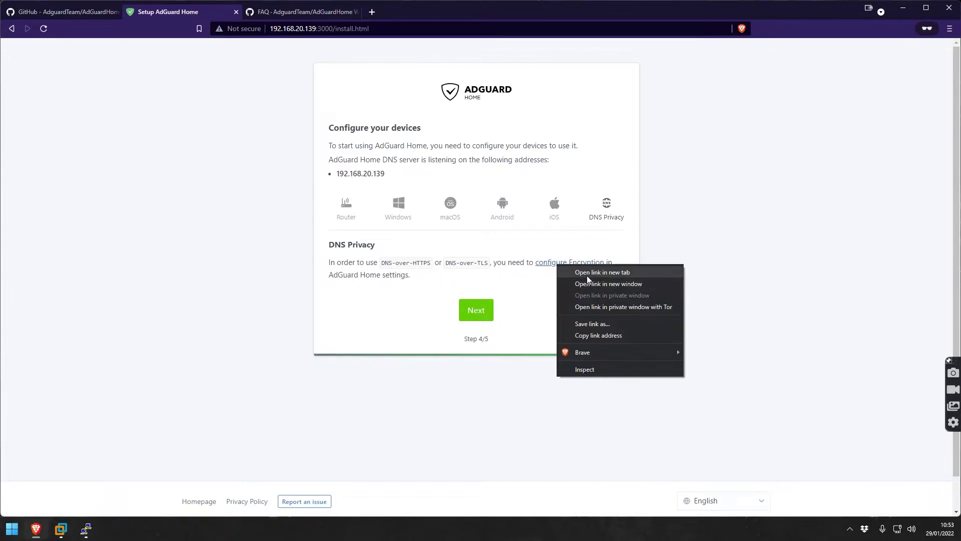
click(589, 272)
click(420, 12)
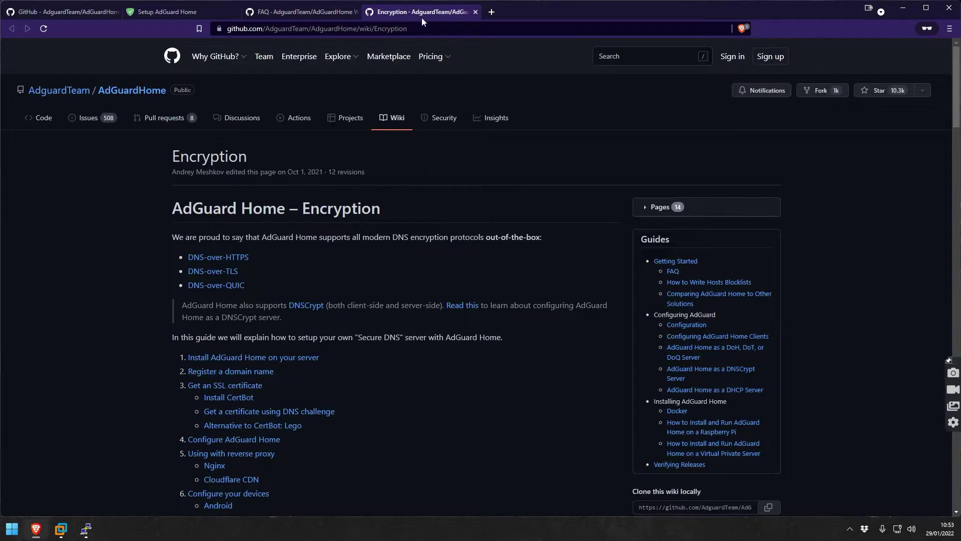
scroll(365, 220, down, 5)
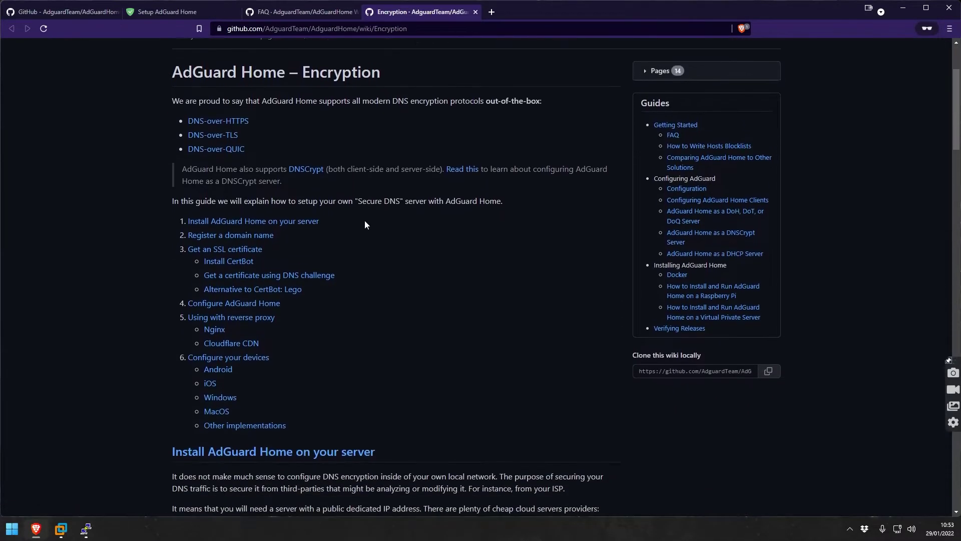
scroll(365, 221, down, 3)
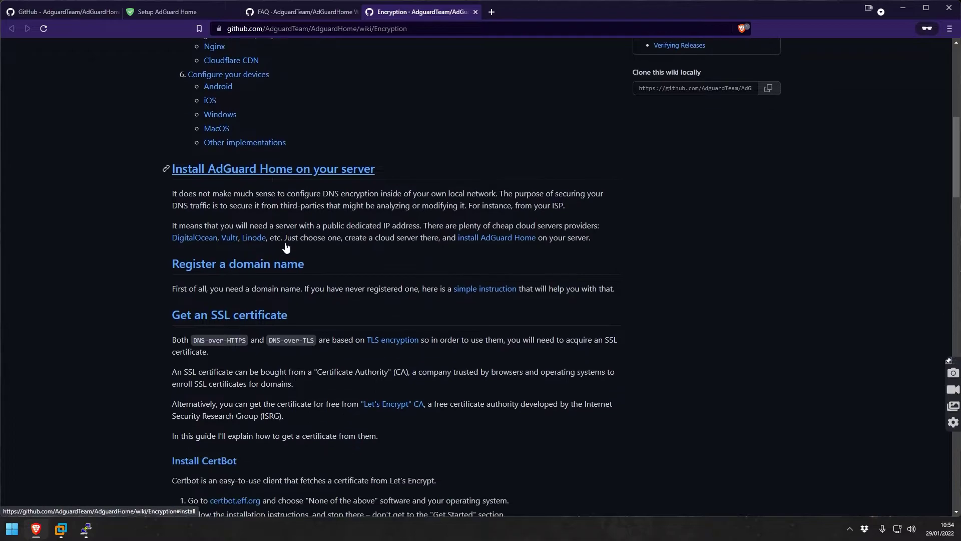
scroll(358, 245, up, 7)
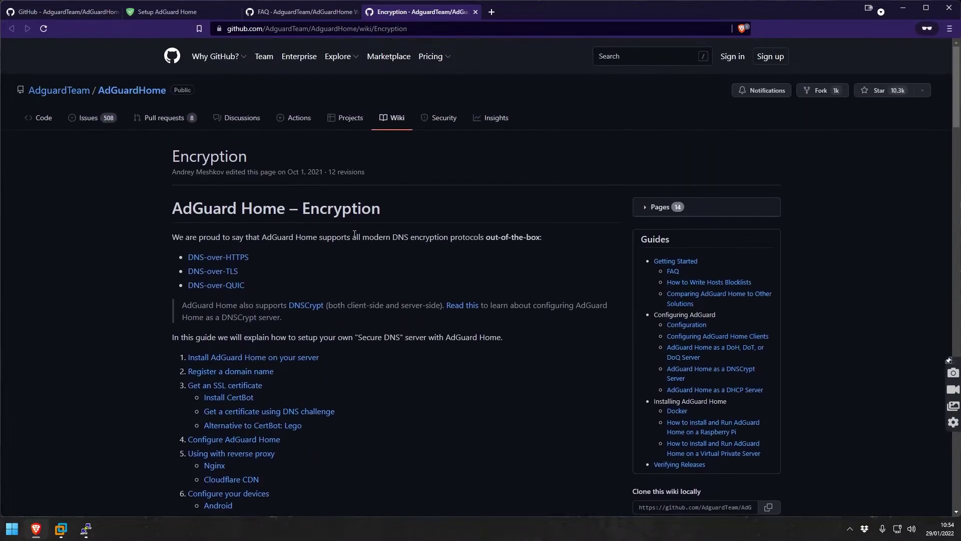
scroll(344, 296, up, 2)
Return to the AdGuard setup wizard's Windows DNS instructions.
click(301, 13)
click(225, 15)
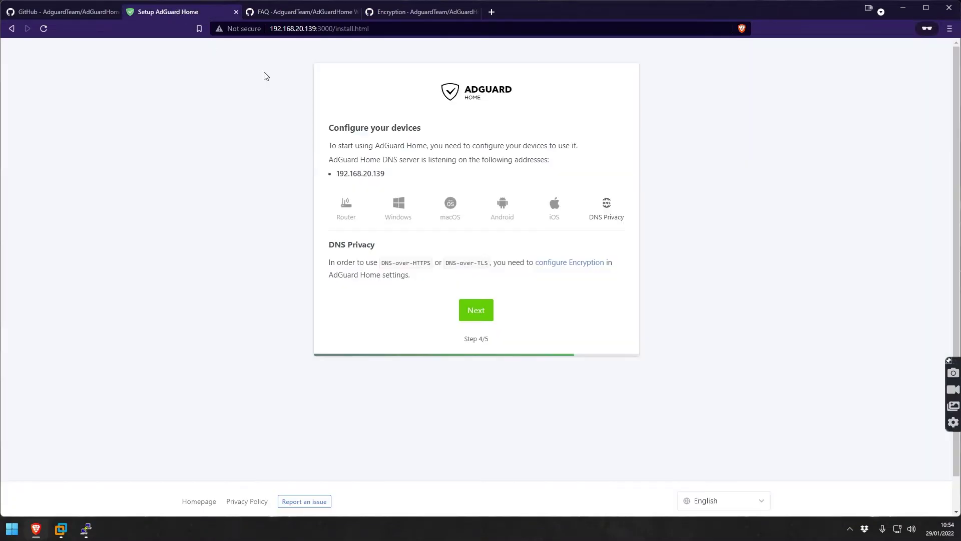
click(398, 213)
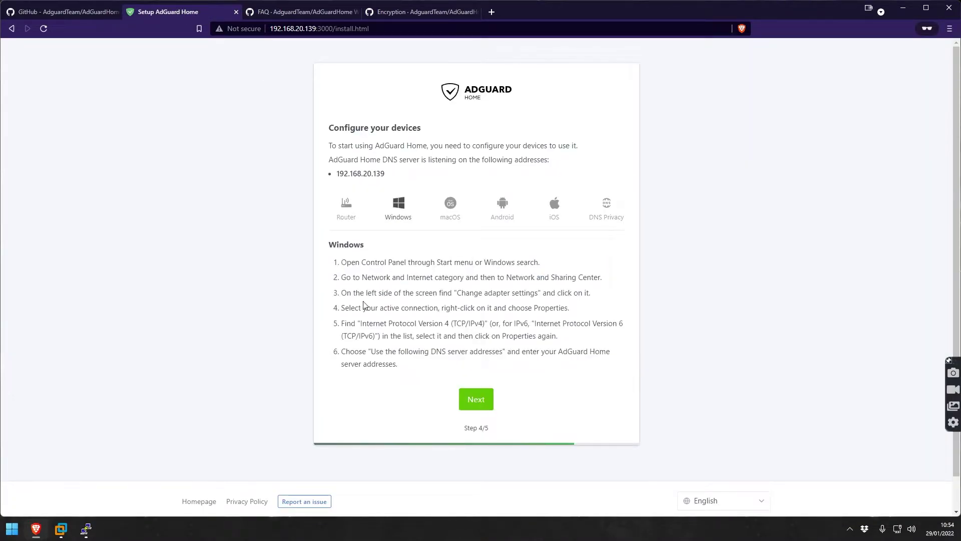
In the Windows 11 VM, close Edge and Settings, then open network and internet settings.
click(62, 531)
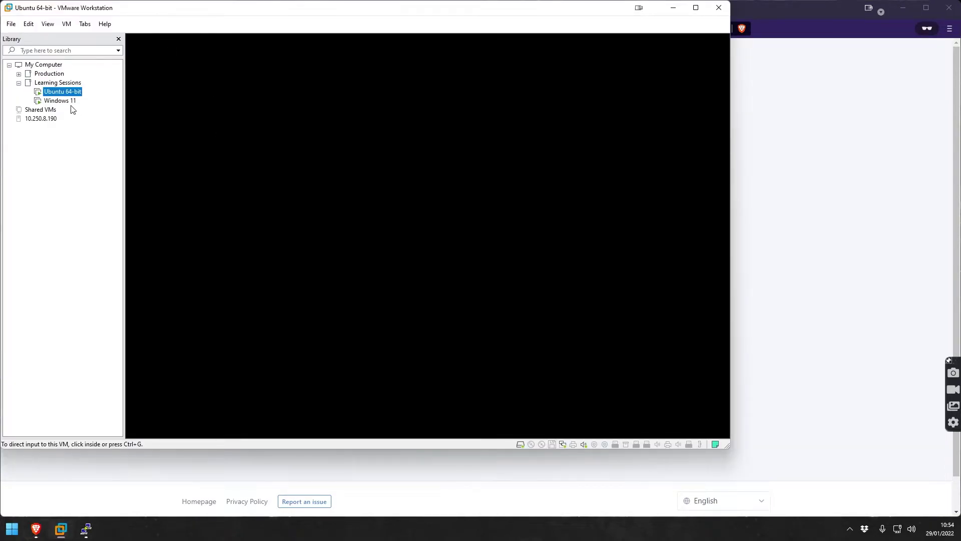
click(61, 101)
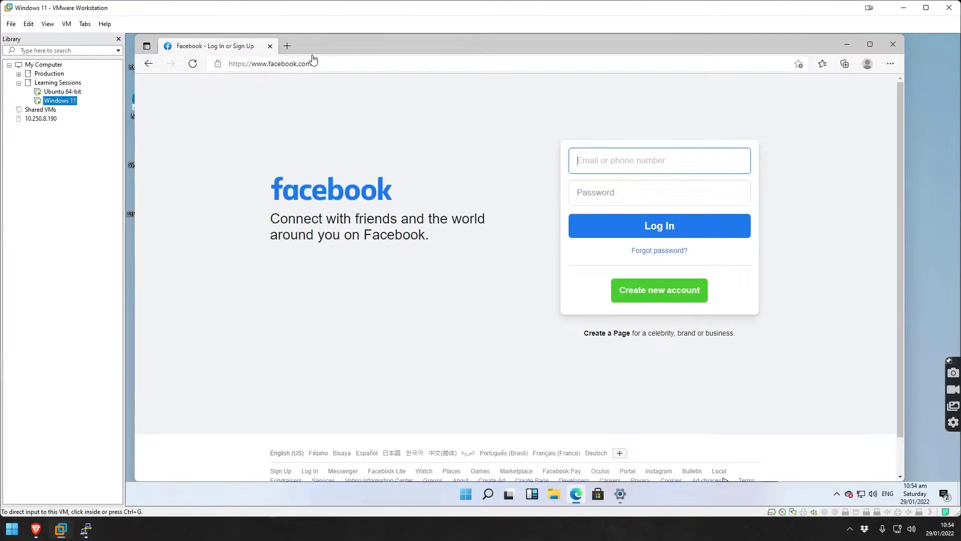
click(269, 46)
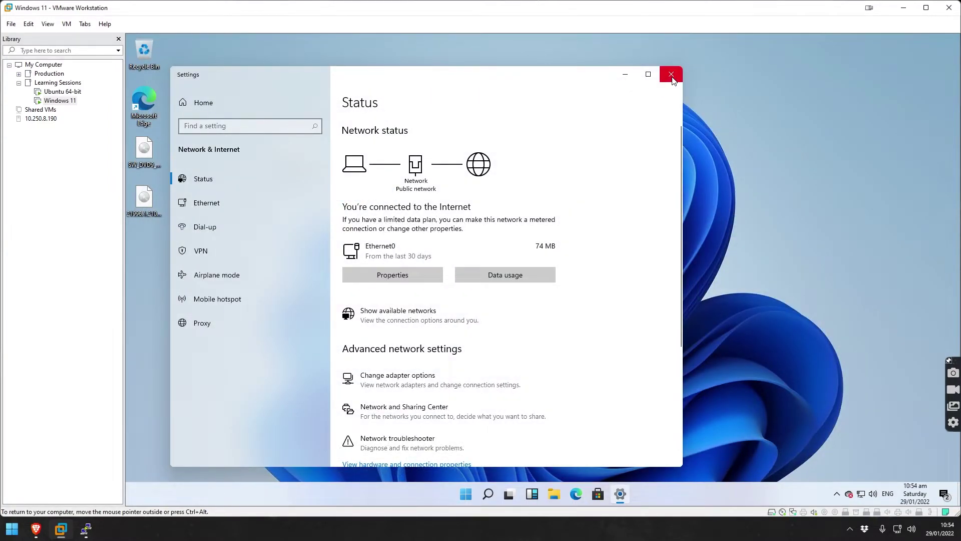
click(671, 75)
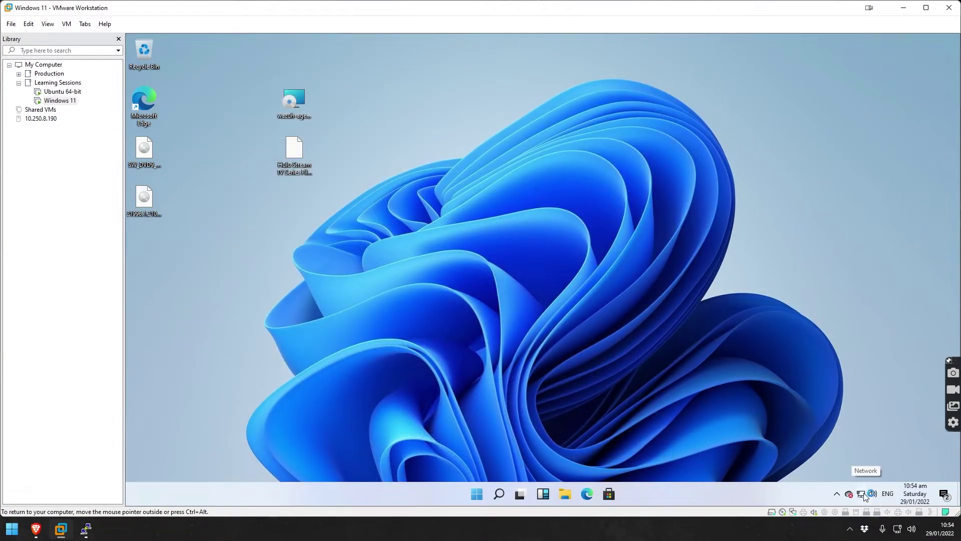
right_click(864, 496)
click(865, 426)
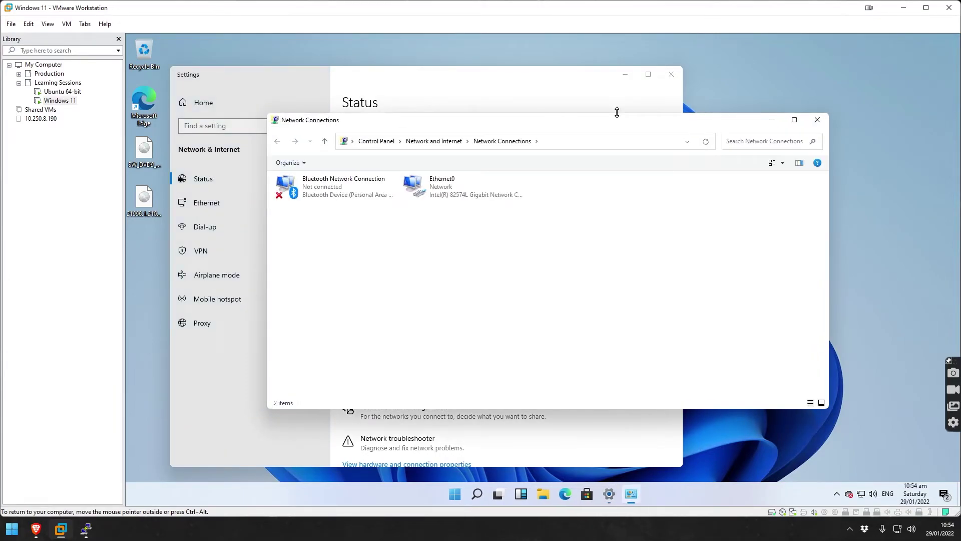
Open Ethernet0's IPv4 properties and switch to manually entered DNS server addresses.
right_click(449, 189)
click(489, 282)
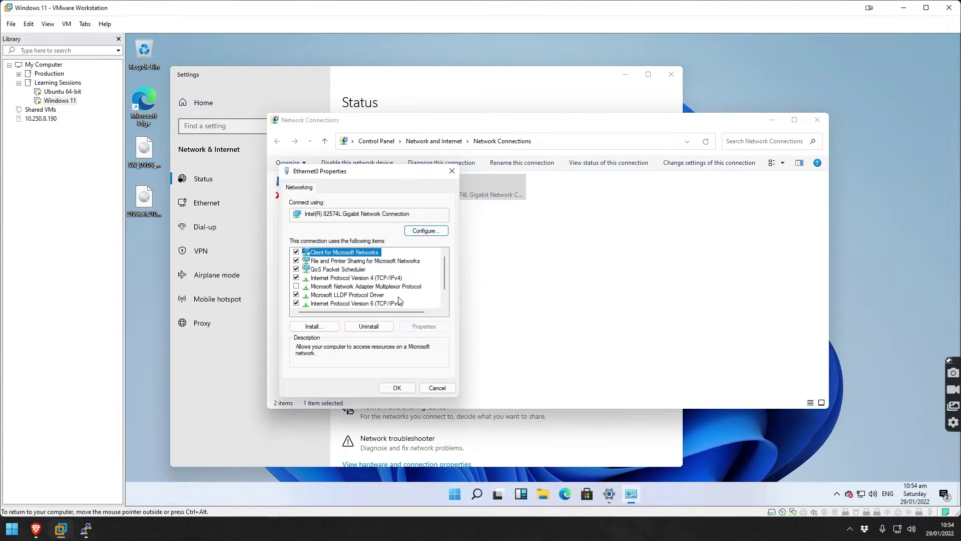
click(336, 280)
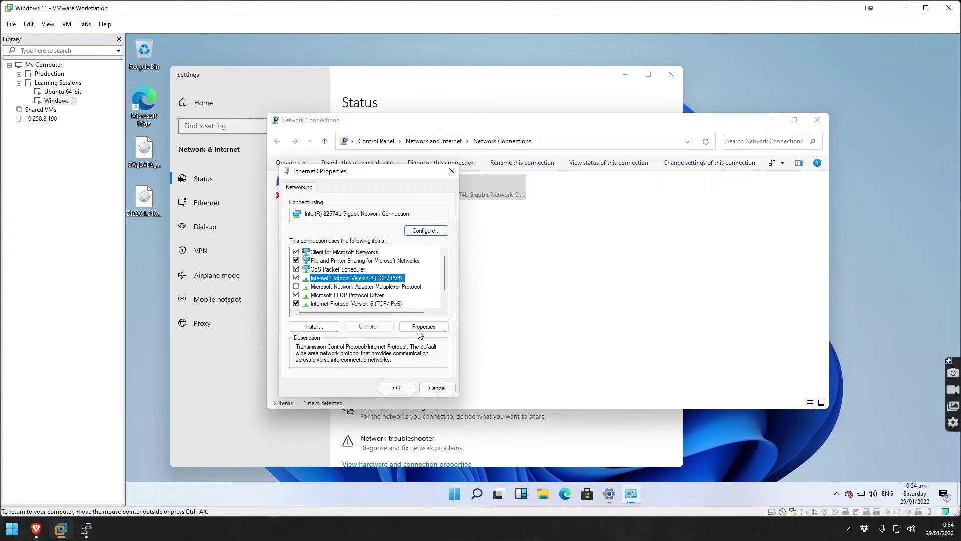
click(428, 327)
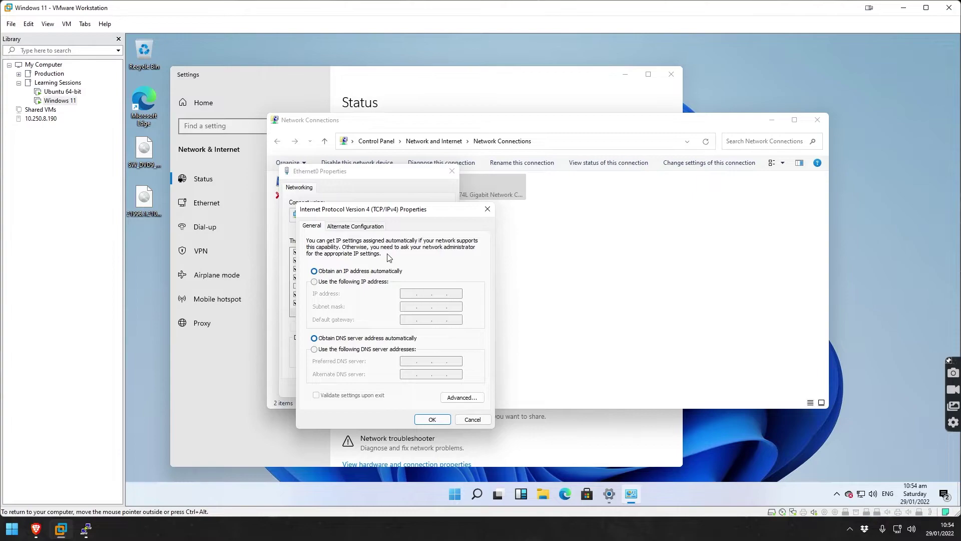
click(330, 350)
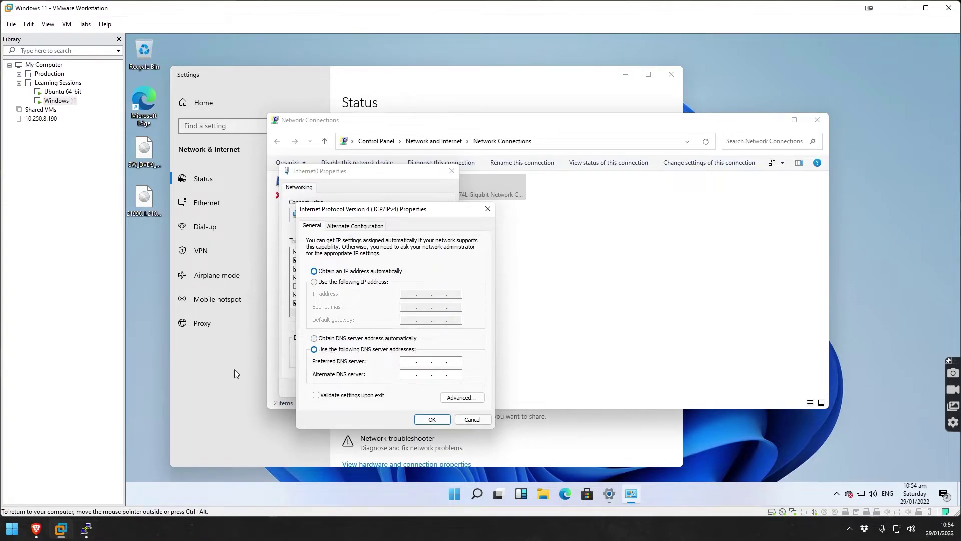
Copy the DNS server address 192.168.20.139 from the AdGuard Home setup page.
click(36, 535)
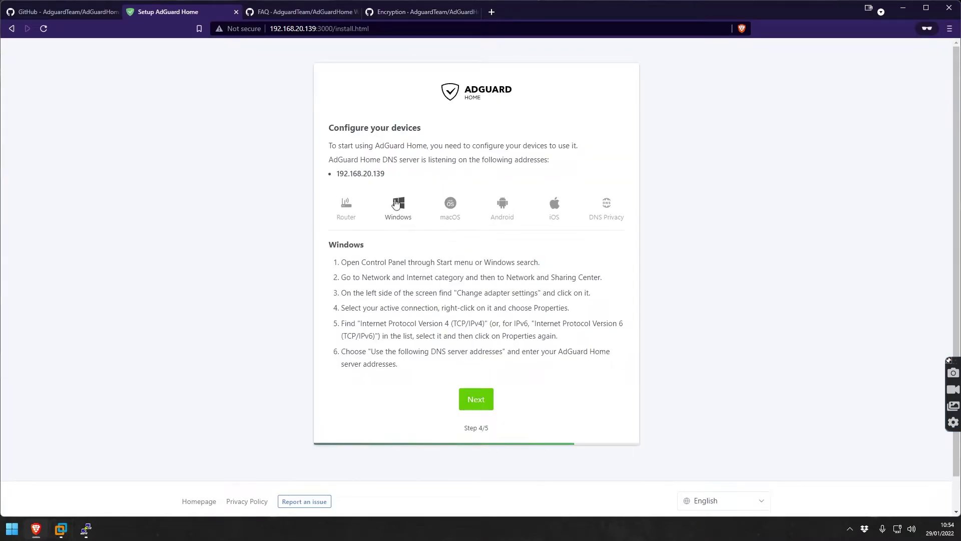
drag(339, 174, 384, 173)
right_click(364, 173)
click(336, 174)
right_click(360, 173)
click(387, 182)
click(411, 129)
click(87, 535)
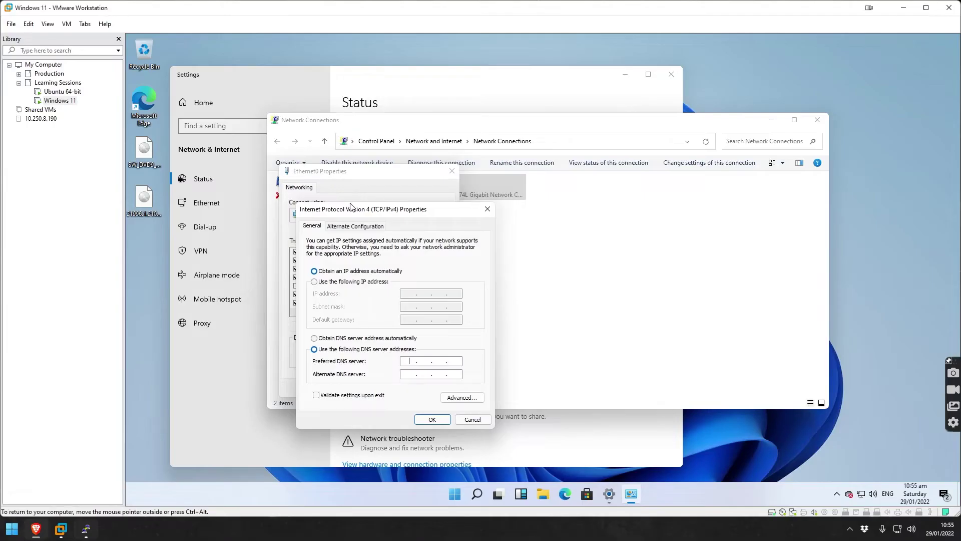
Enter 192.168.20.139 as the preferred DNS server, apply it, and close the network windows.
text(192.168.20.139)
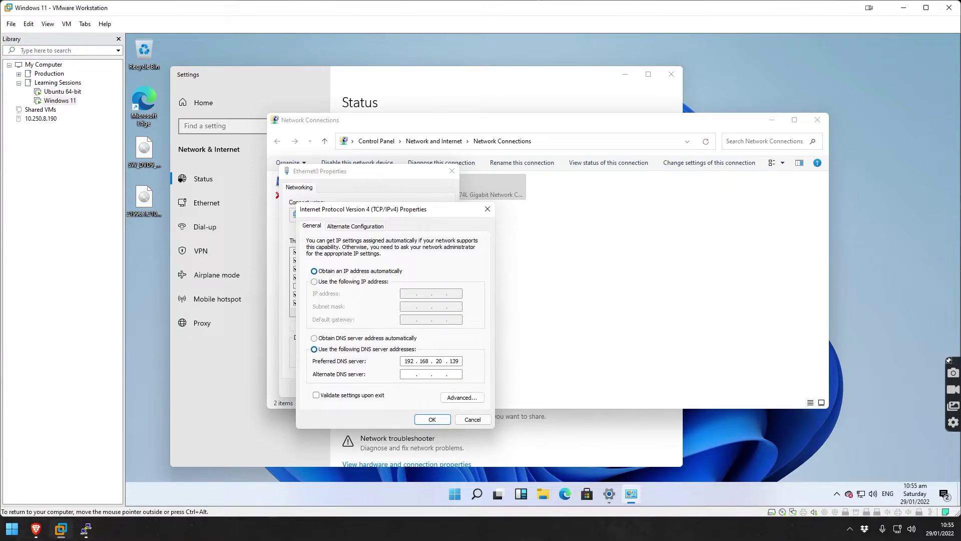
click(441, 421)
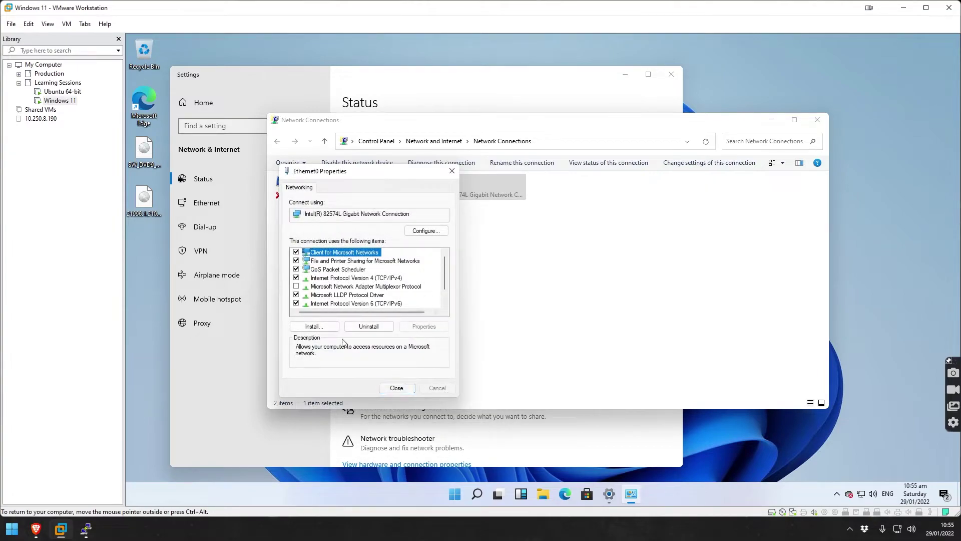
click(397, 388)
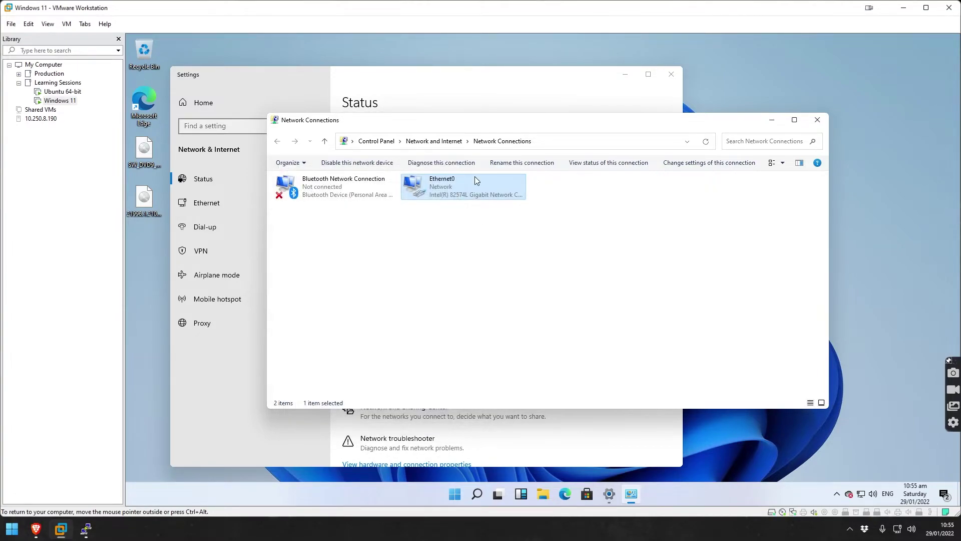
click(826, 121)
click(671, 75)
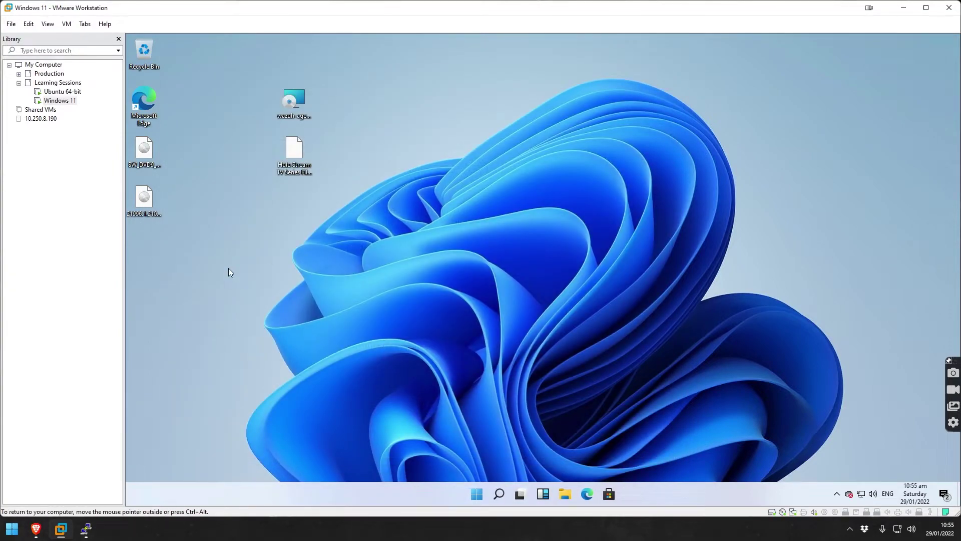
key(super)
text(cmd)
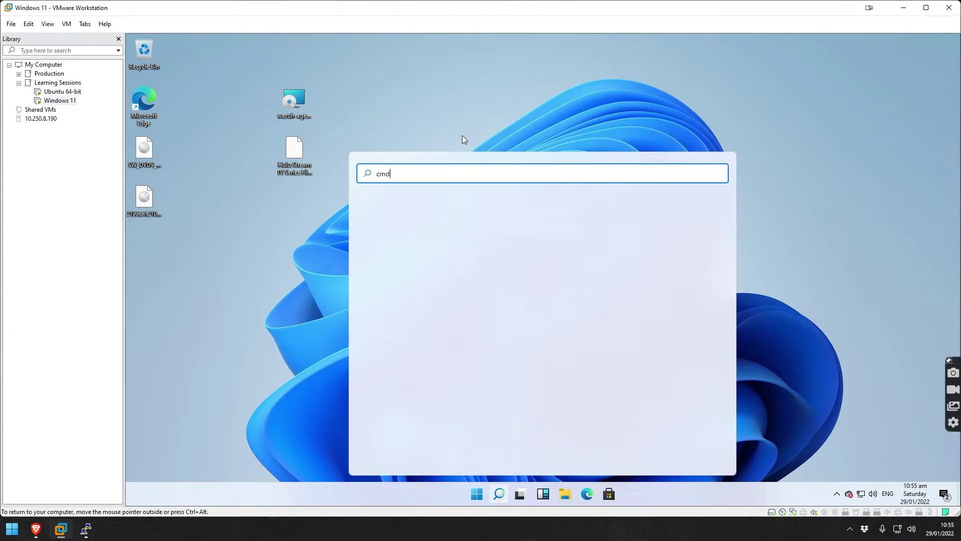
key(Return)
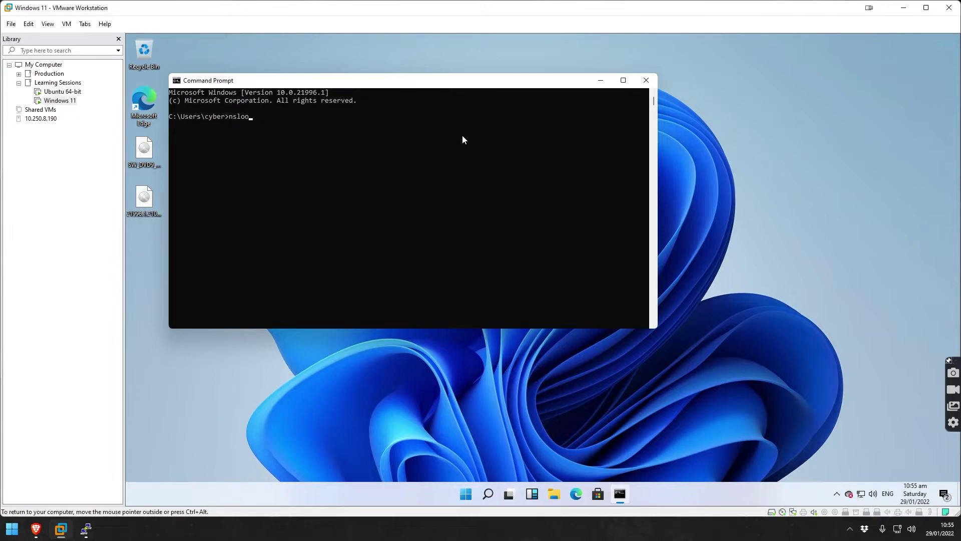
key(Return)
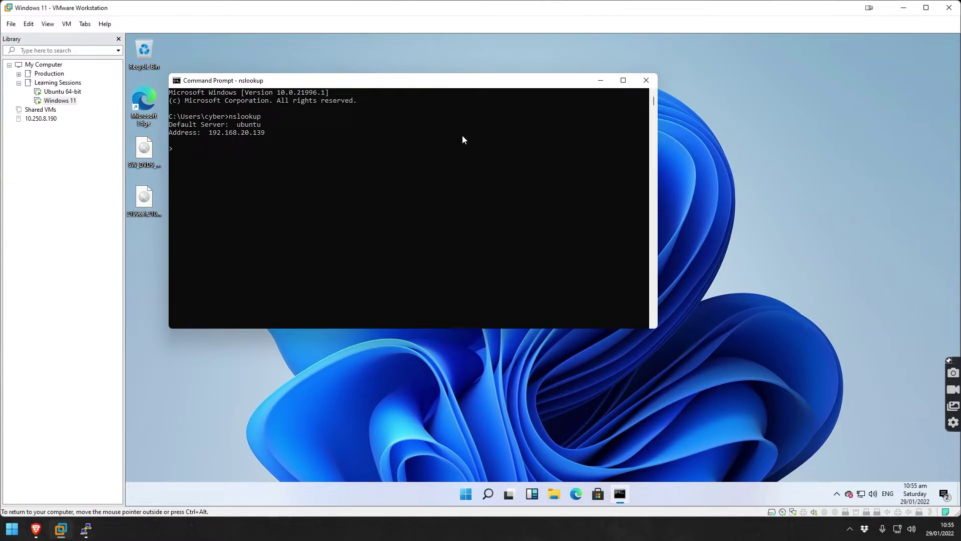
drag(269, 136, 174, 129)
click(242, 125)
click(647, 81)
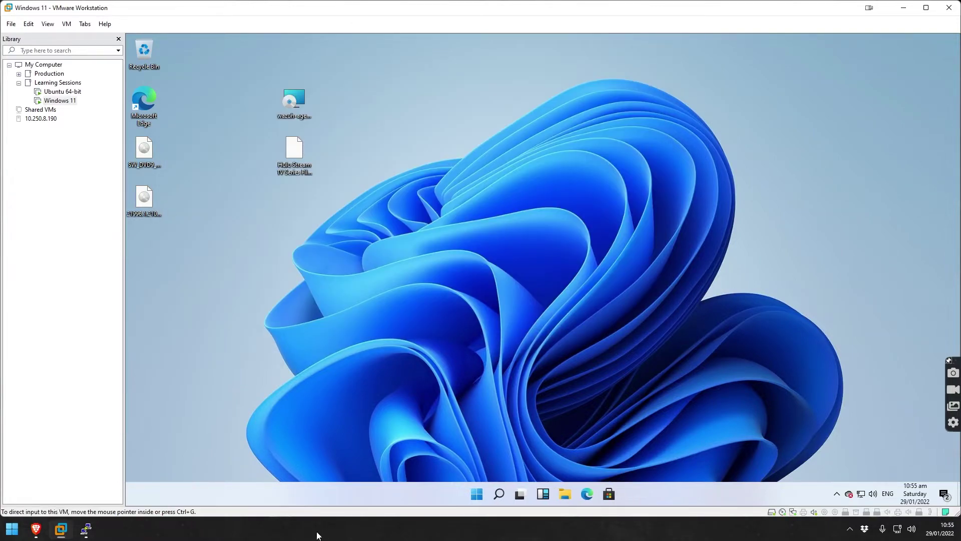
Finish the setup wizard and open the AdGuard Home dashboard.
click(42, 533)
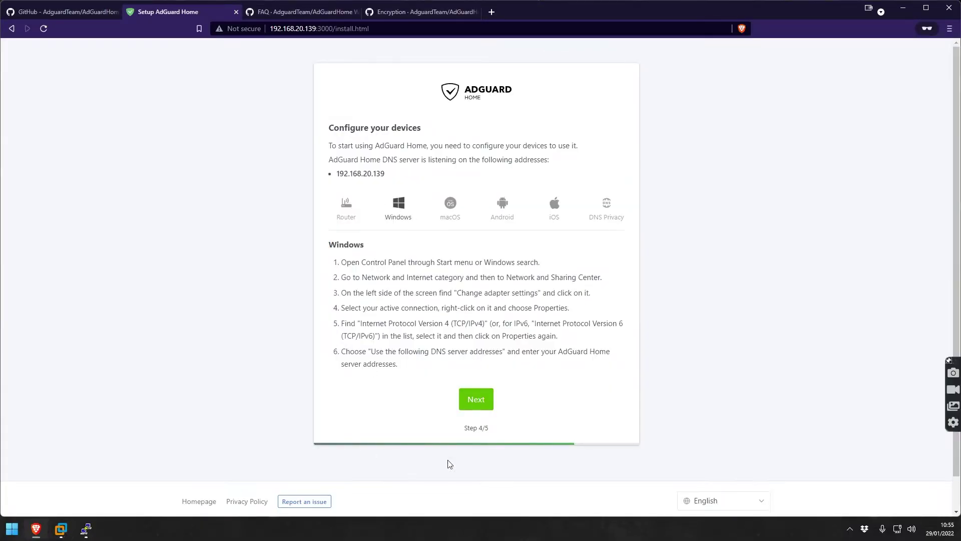
click(467, 399)
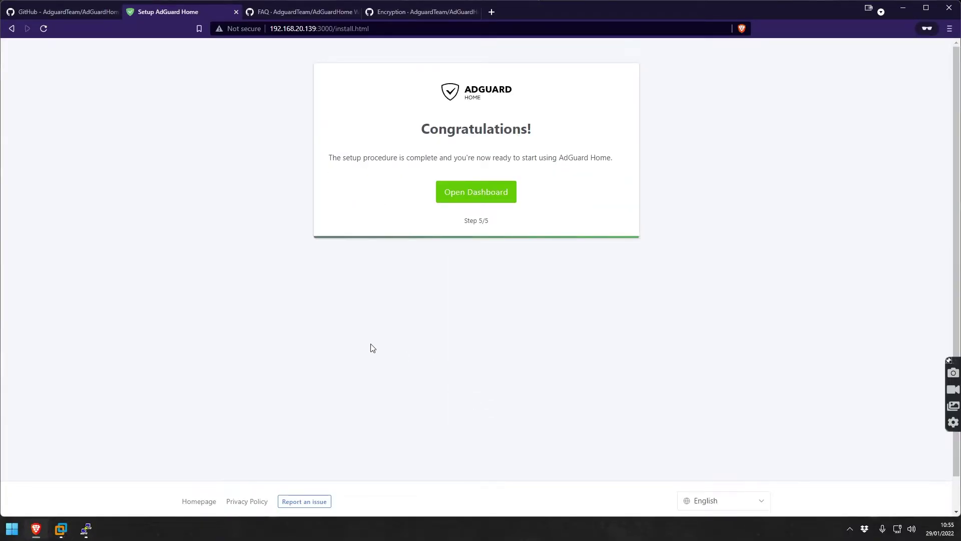
click(510, 196)
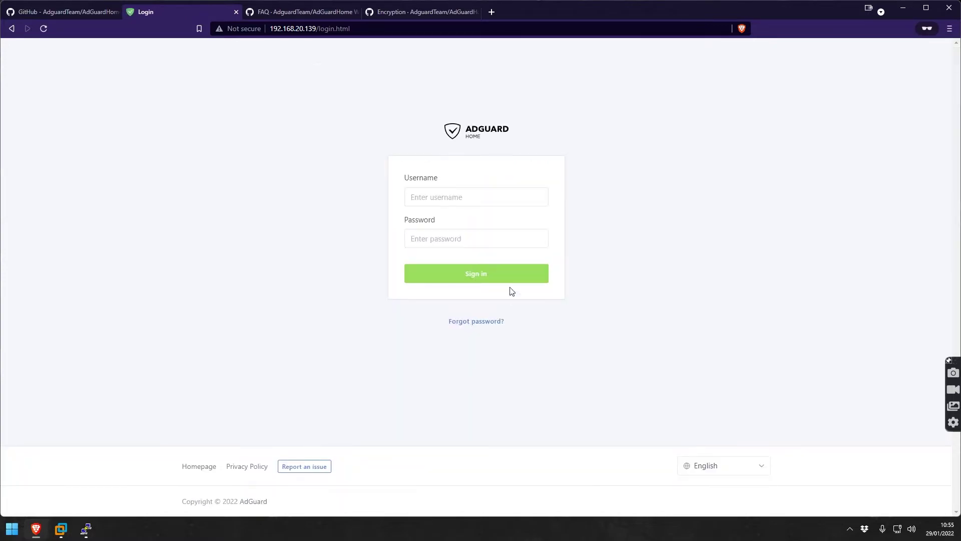
Sign in with the admin username and password and open the DNS Query Log.
click(448, 198)
text(admin)
key(Tab)
text(admin)
key(Return)
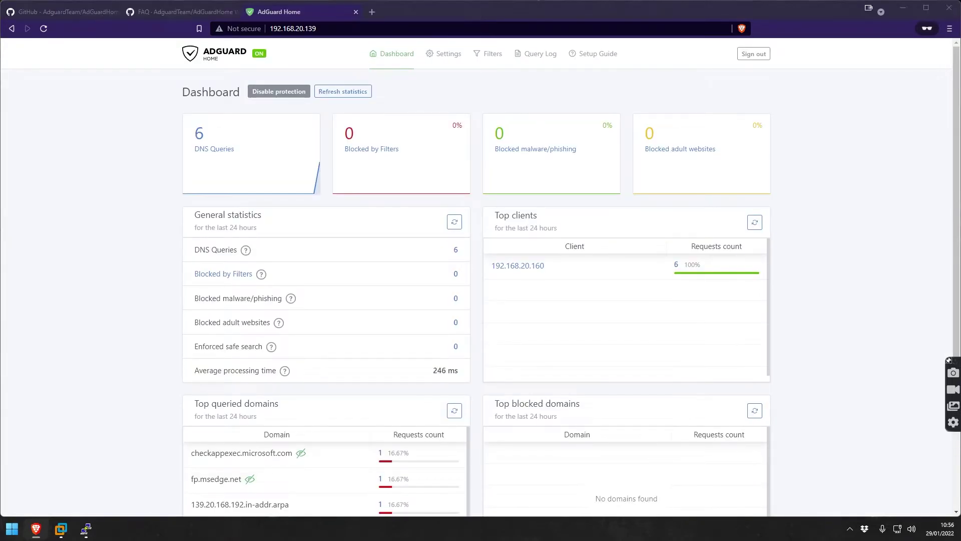
click(208, 149)
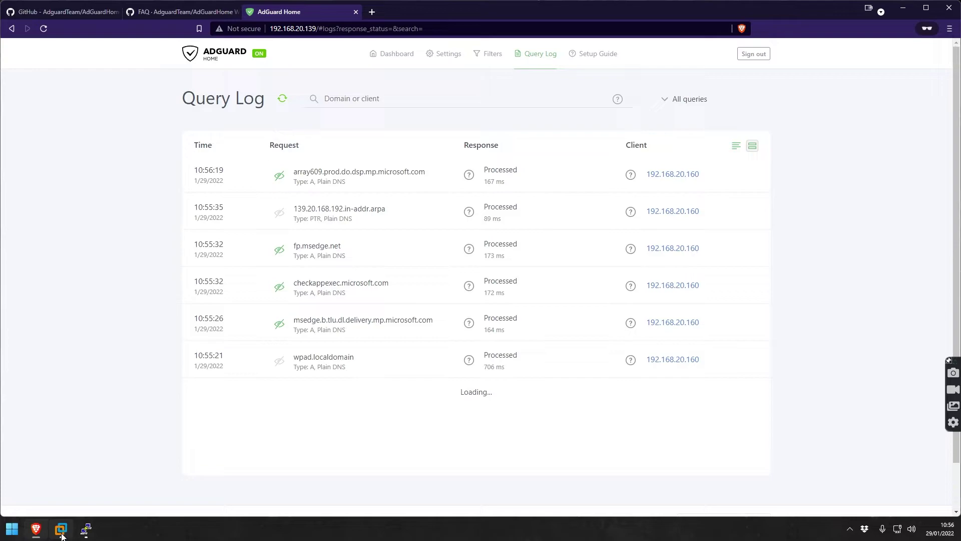
click(62, 535)
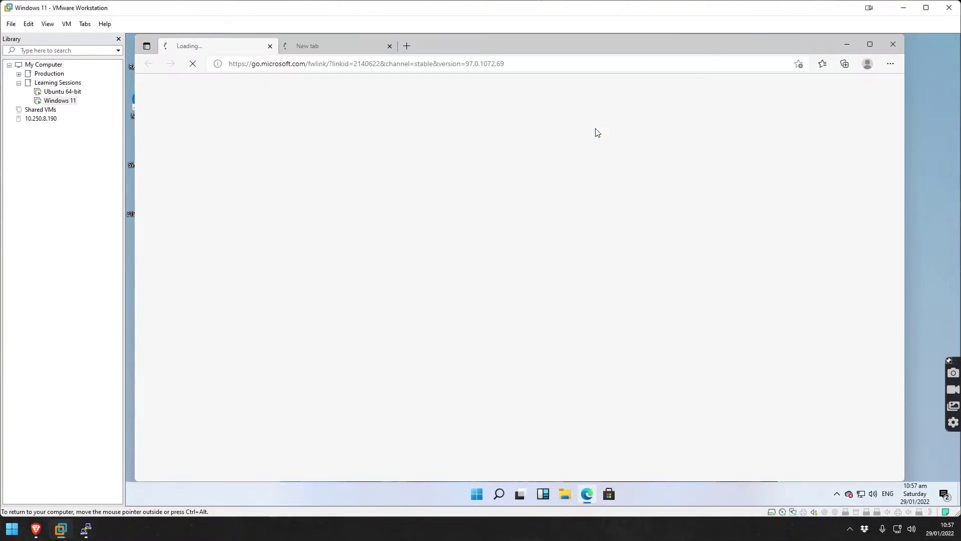
Close the stuck loading tab in the VM's Edge and load the Facebook login page.
click(270, 46)
text(facebook.com)
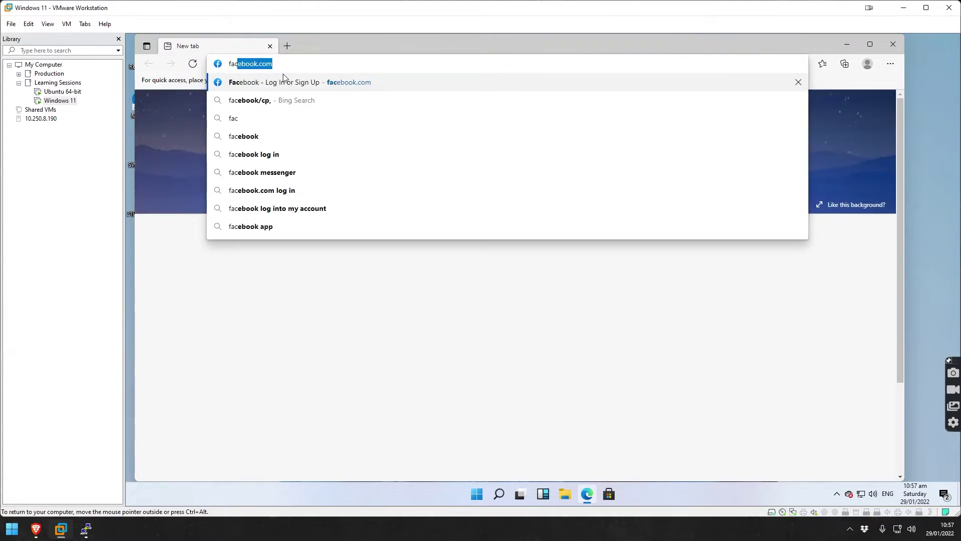
click(283, 78)
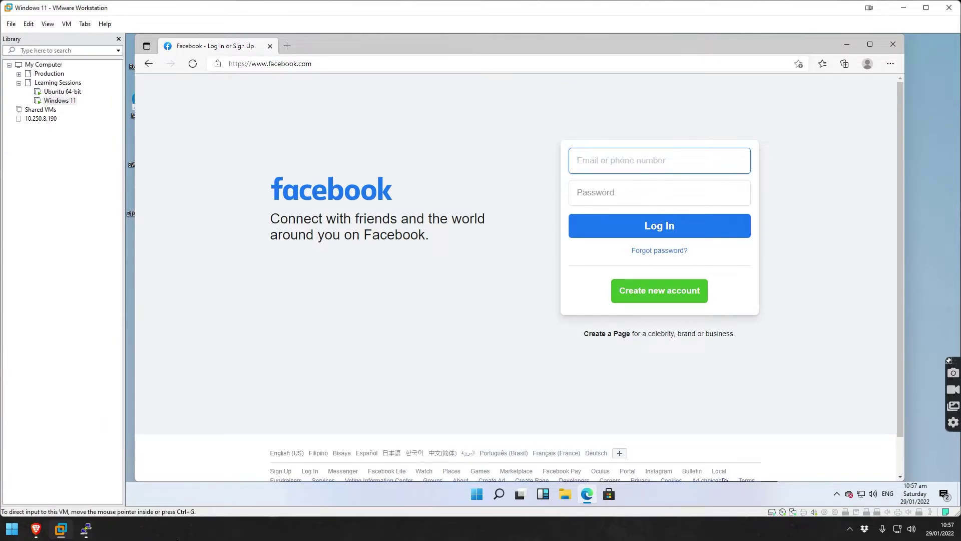
click(43, 536)
Reload the Query Log, then filter it from the dashboard to show only queries blocked by filters.
click(34, 531)
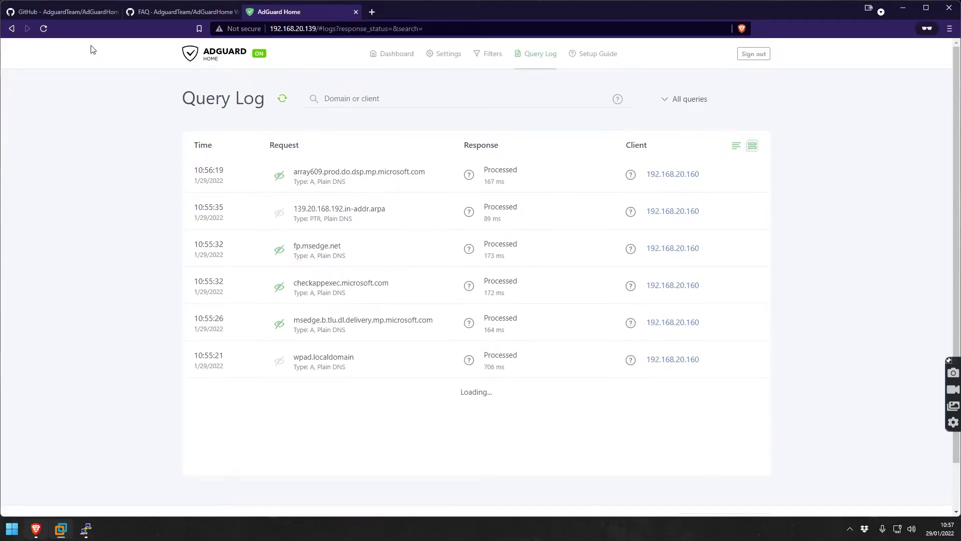
click(43, 29)
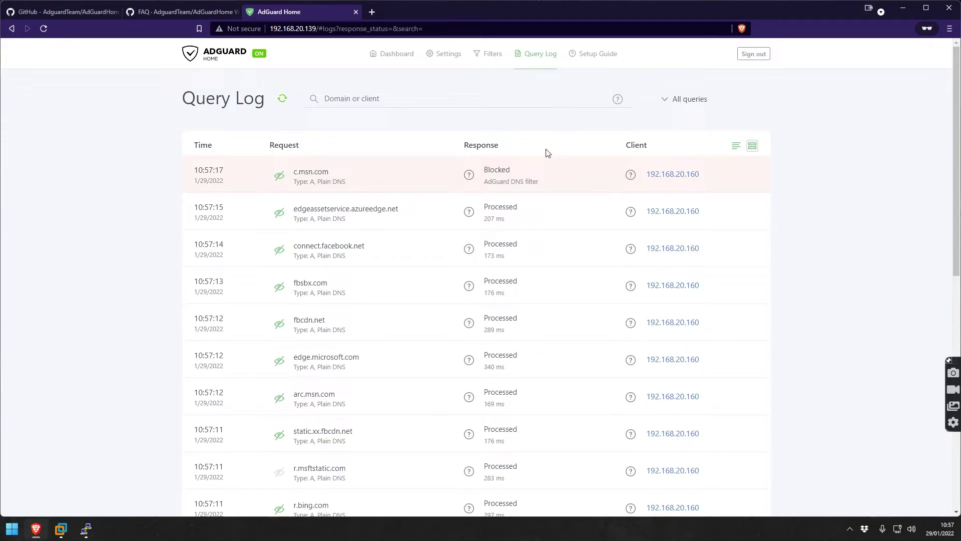
click(402, 55)
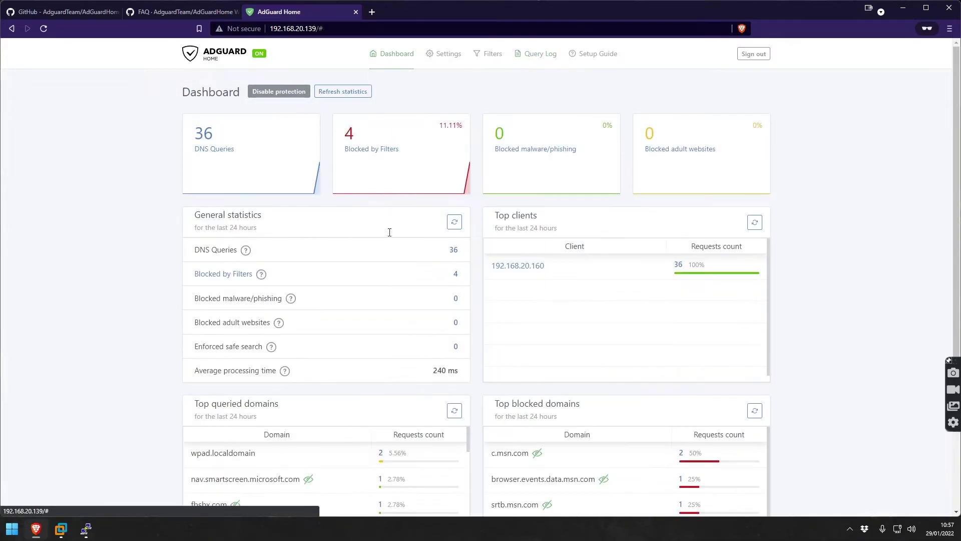
click(371, 150)
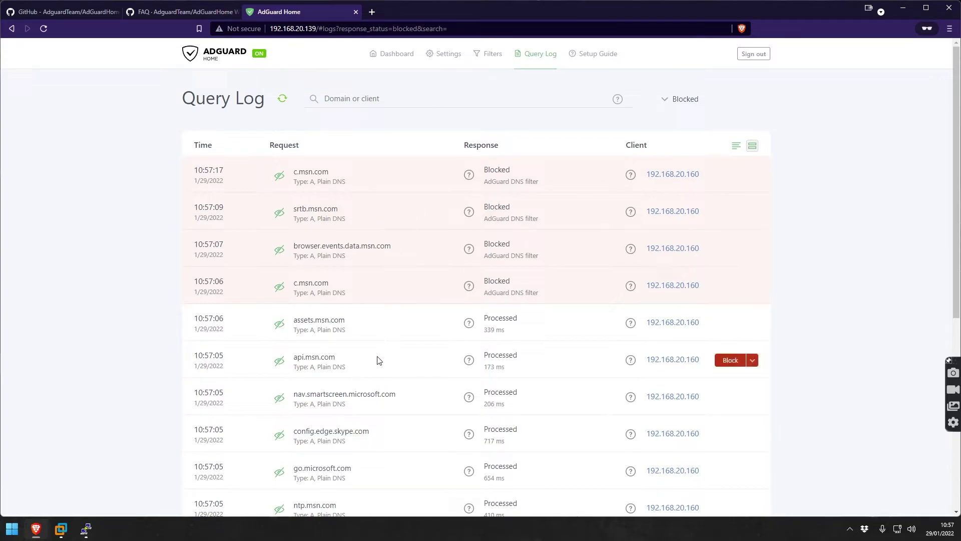
scroll(377, 358, down, 1)
scroll(391, 337, up, 1)
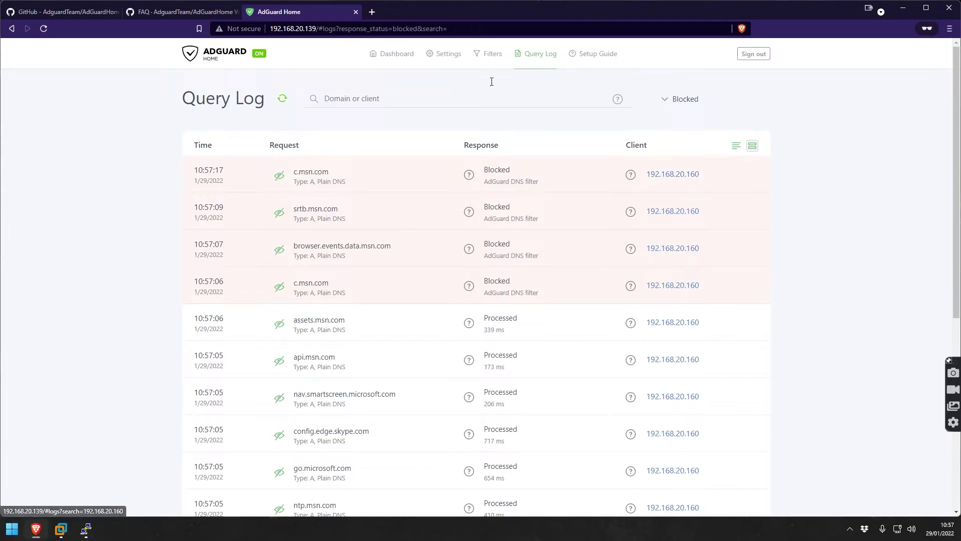
mouse_move(495, 59)
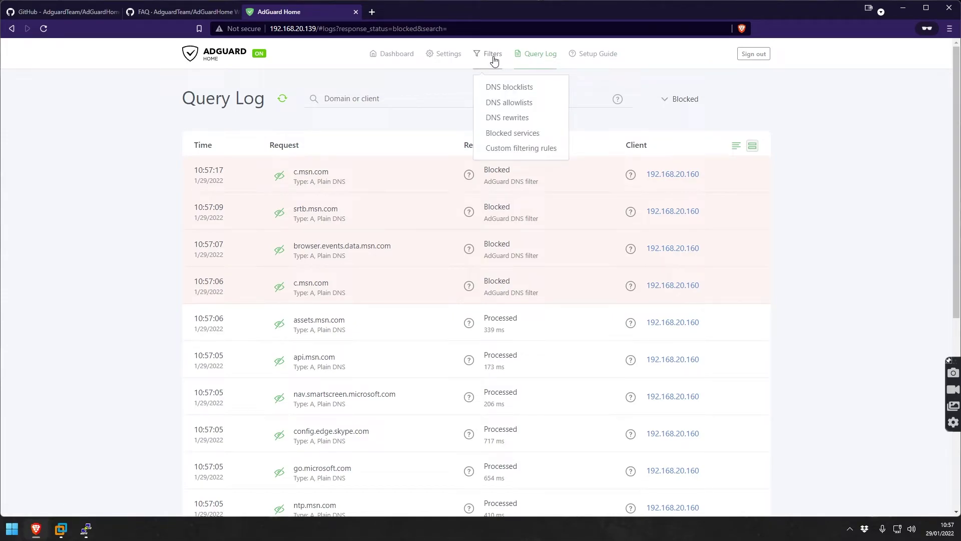
Turn on the Facebook toggle in Blocked services and save the list.
click(508, 135)
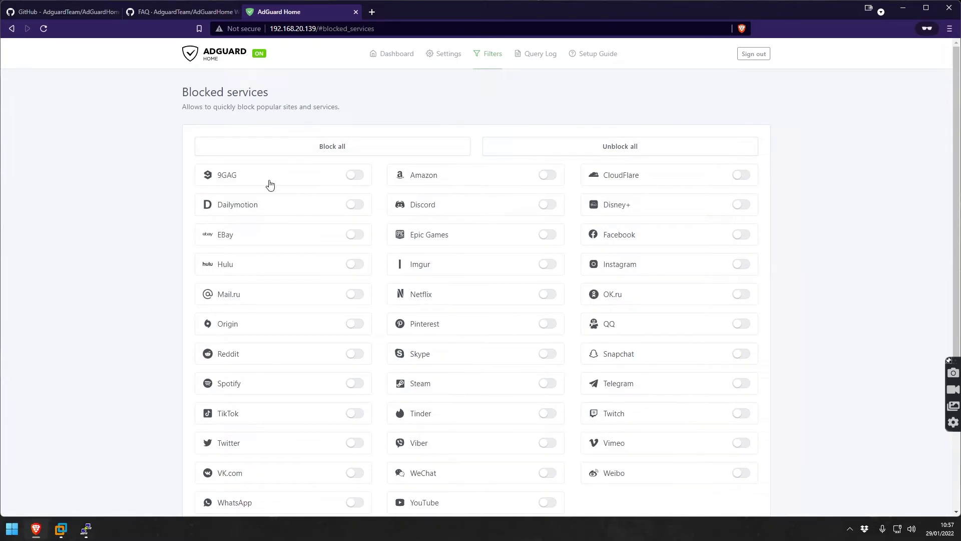
scroll(395, 210, down, 2)
scroll(395, 219, down, 1)
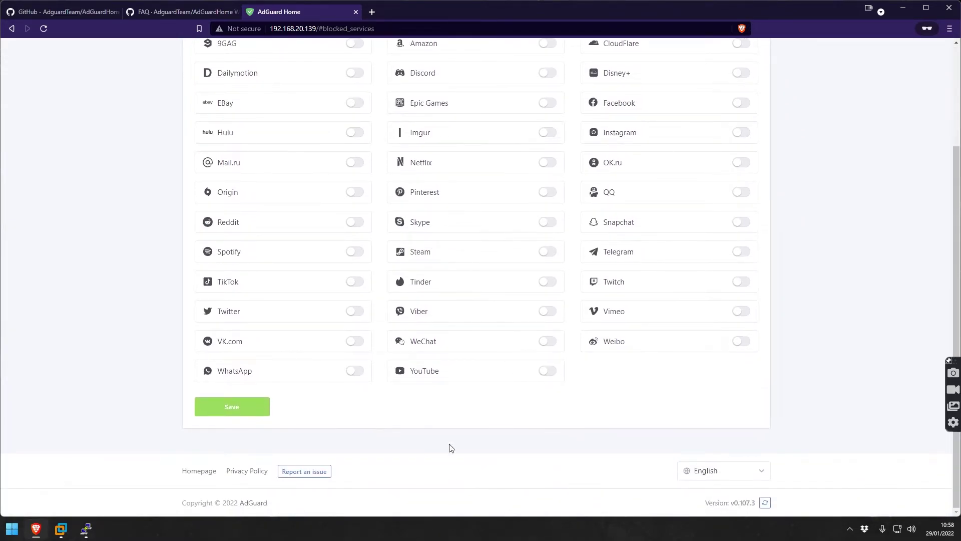
scroll(241, 375, up, 3)
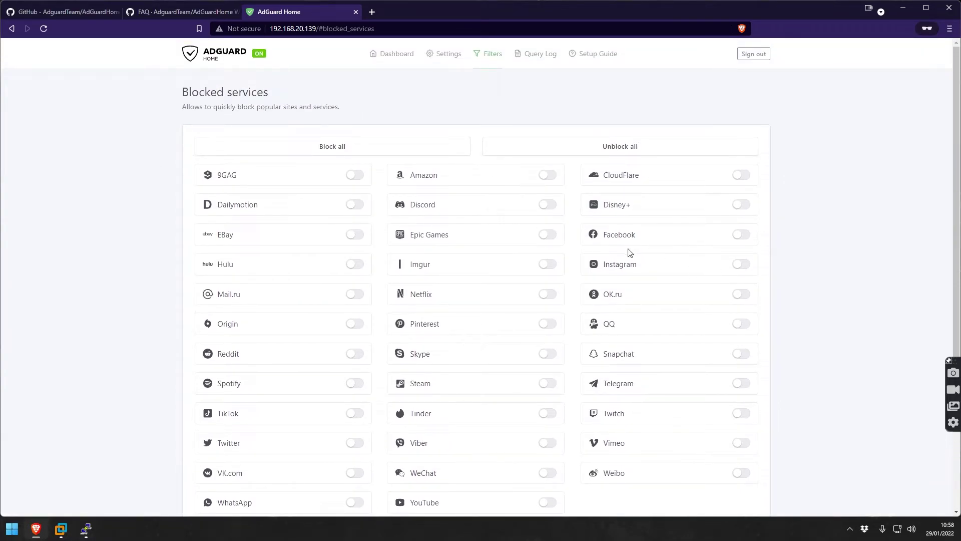
click(745, 243)
scroll(881, 248, down, 3)
click(246, 408)
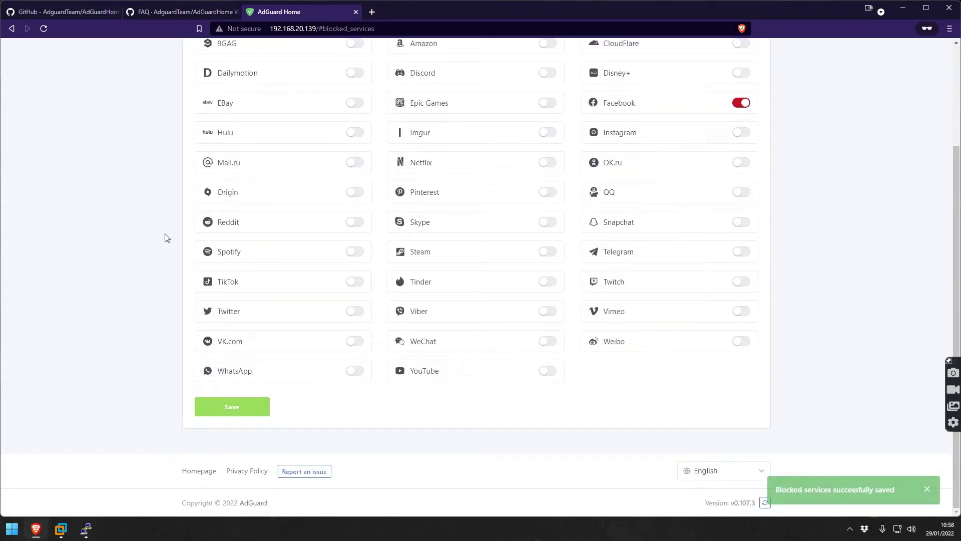
Relaunch Edge in the Windows 11 VM and navigate to facebook.com.
click(61, 528)
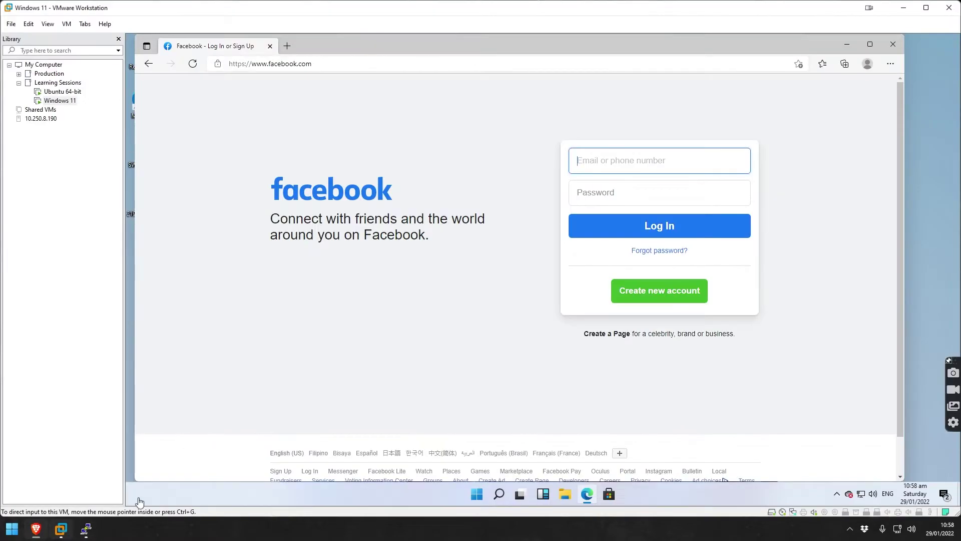
click(891, 59)
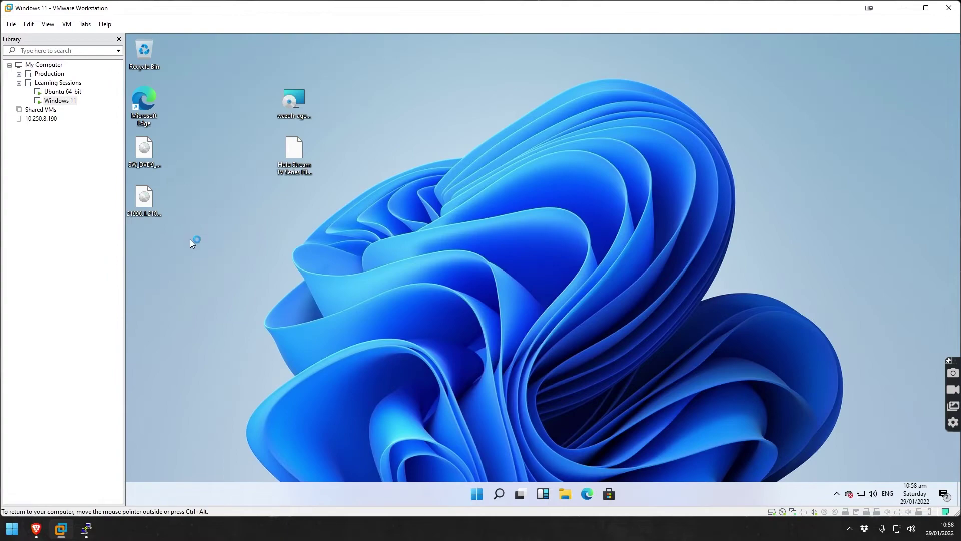
double_click(144, 125)
text(facebook.com)
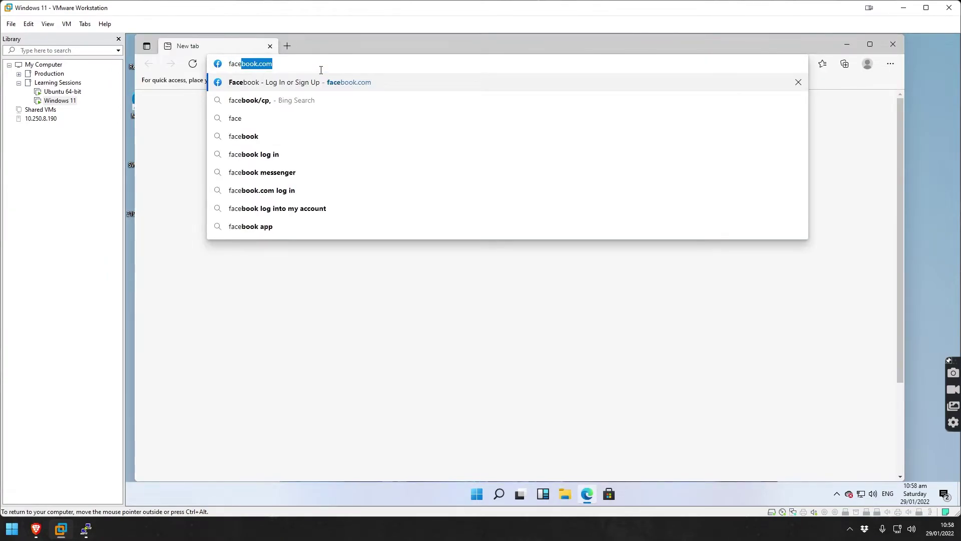
key(Return)
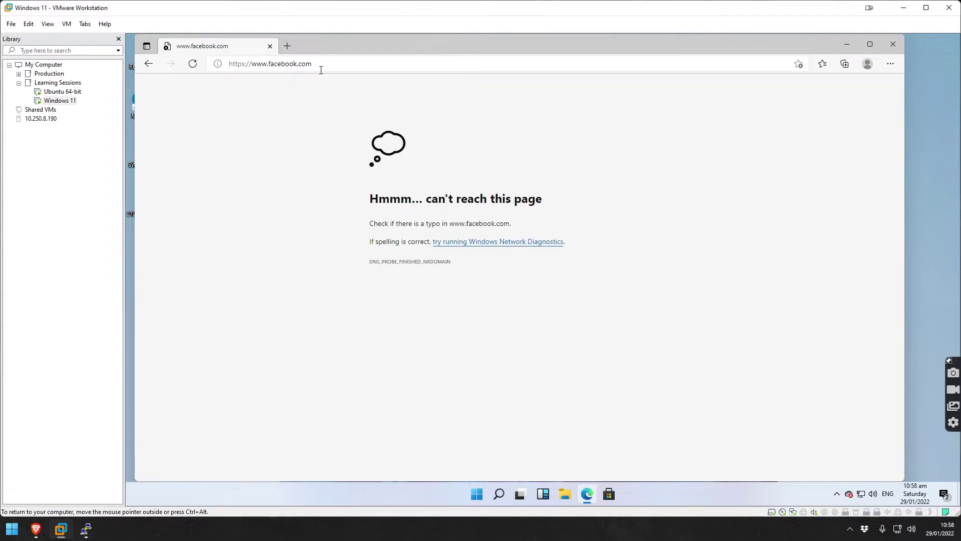
Inspect the DNS_PROBE_FINISHED_NXDOMAIN error, then close Edge.
double_click(379, 262)
click(315, 343)
drag(368, 262, 464, 265)
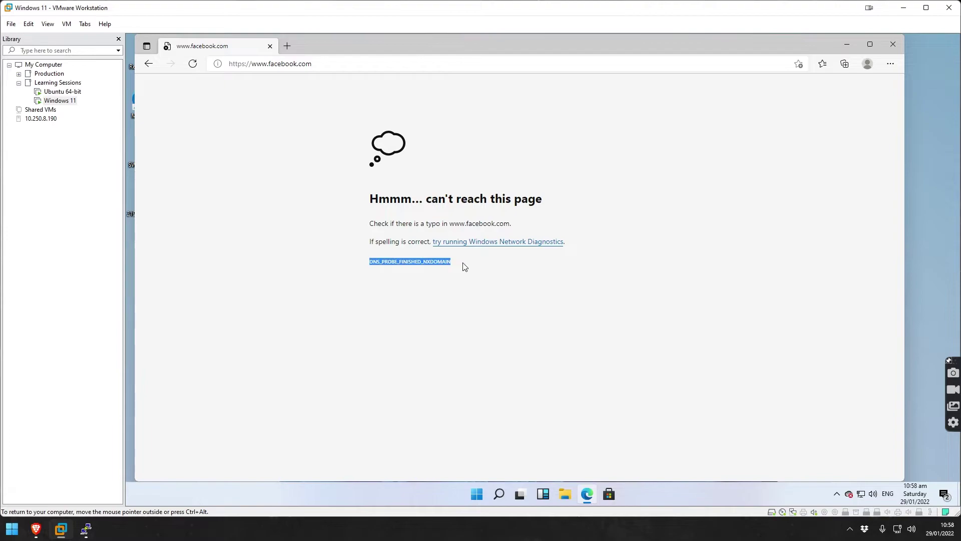
click(499, 369)
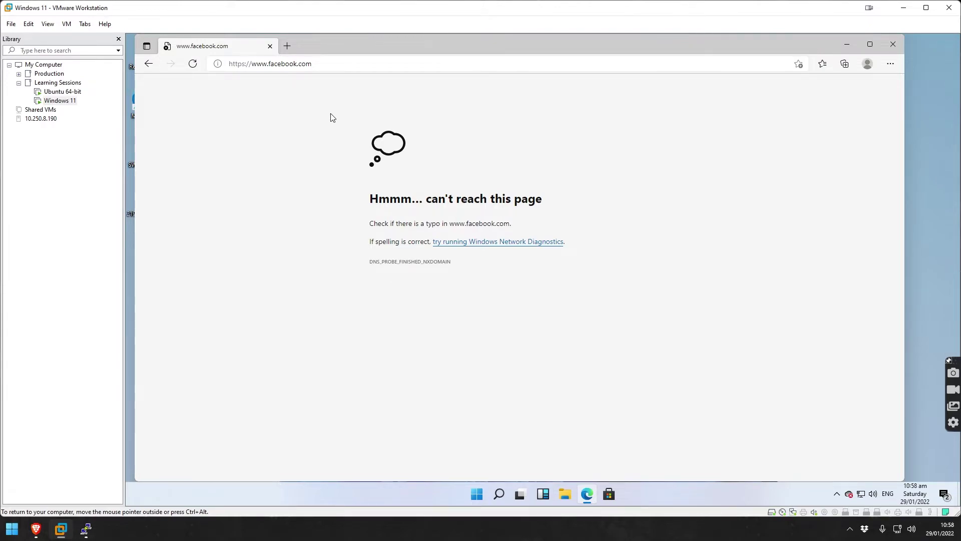
click(270, 46)
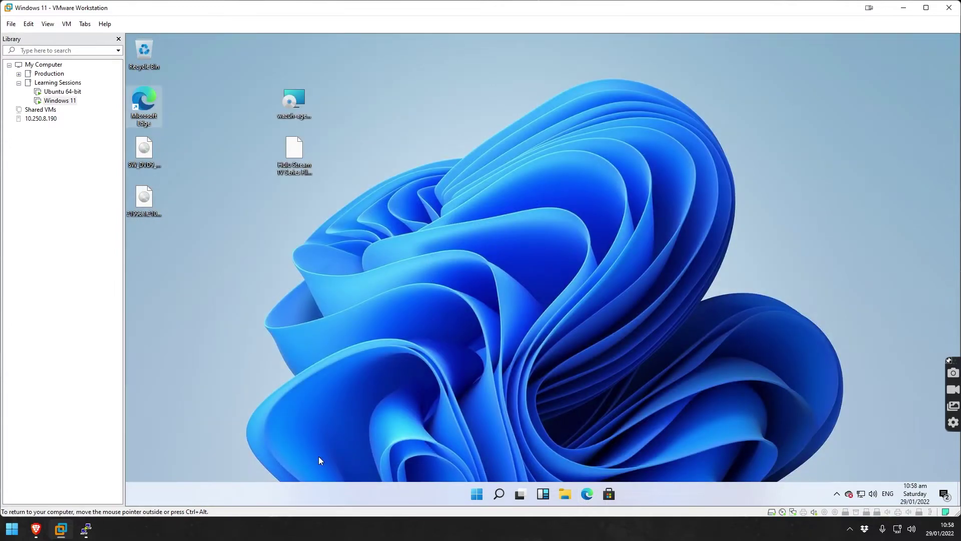
Refresh the dashboard statistics and scroll through the Top queried and Top blocked domains lists.
click(35, 529)
scroll(393, 220, up, 3)
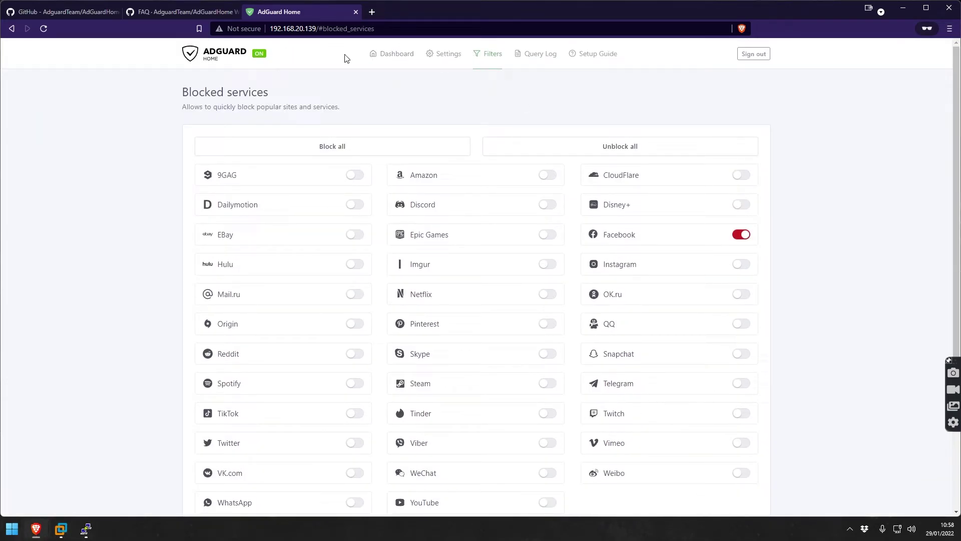
click(395, 54)
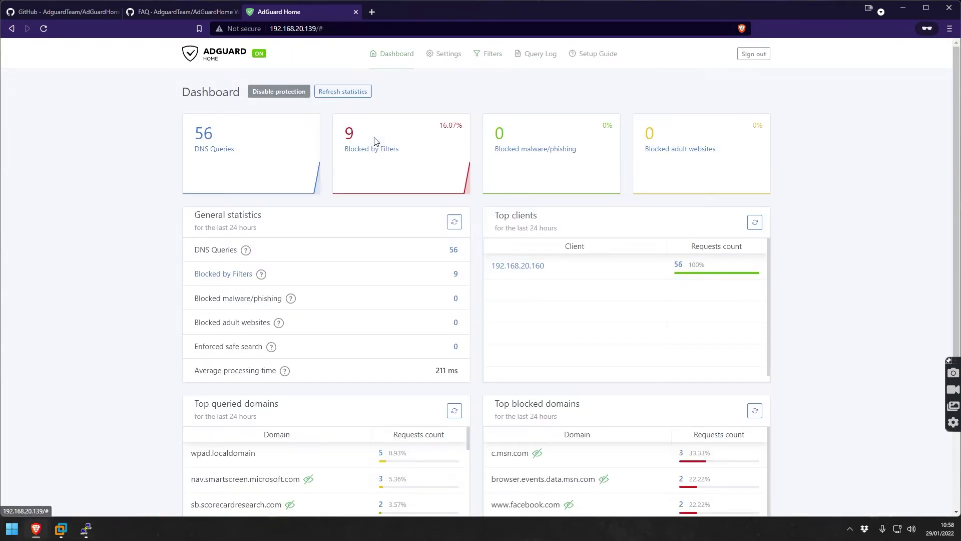
click(343, 91)
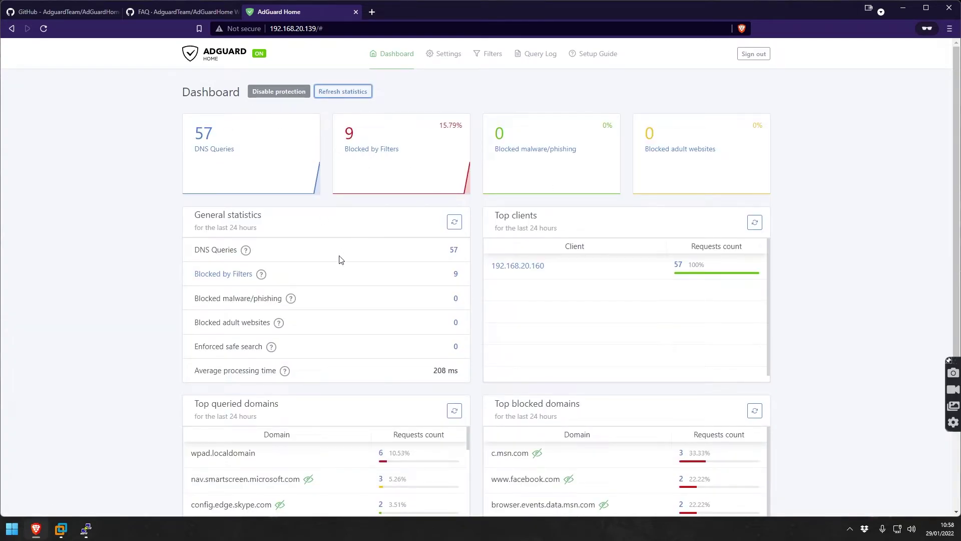
scroll(411, 362, down, 4)
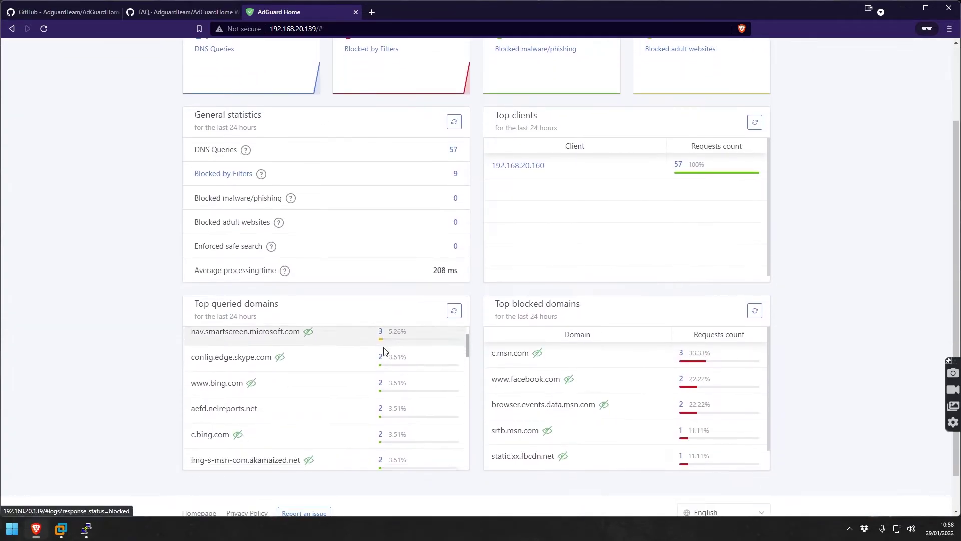
scroll(81, 361, down, 2)
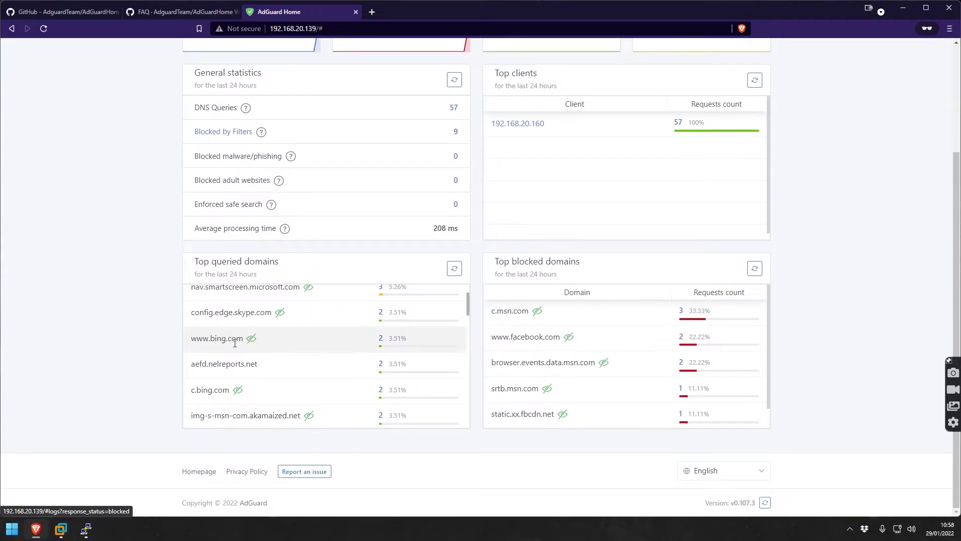
scroll(232, 341, down, 3)
scroll(237, 349, up, 5)
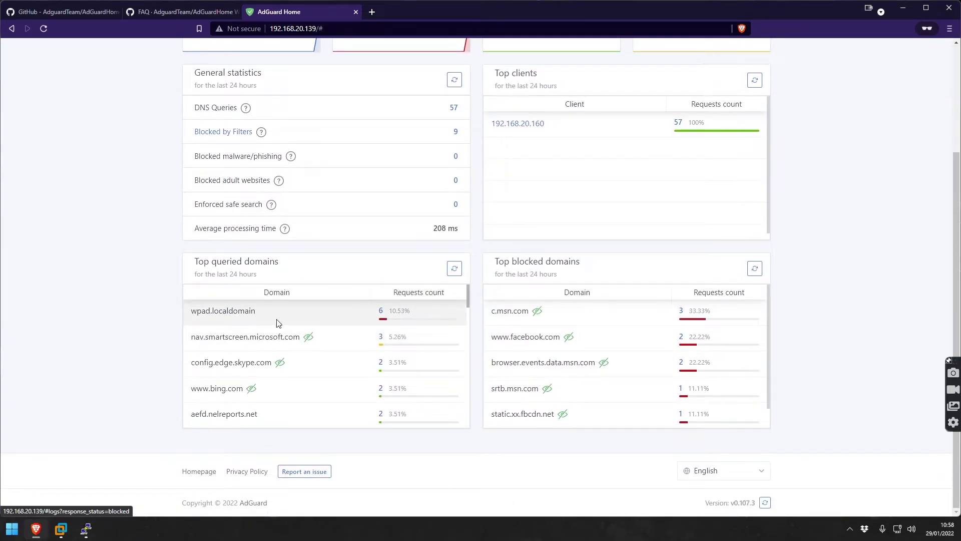
scroll(312, 336, down, 2)
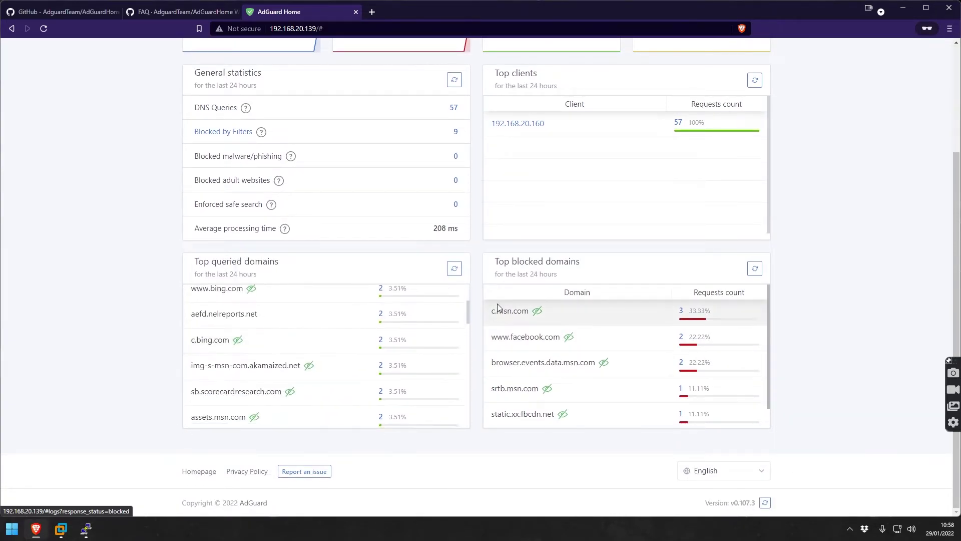
scroll(528, 341, down, 1)
scroll(529, 344, up, 4)
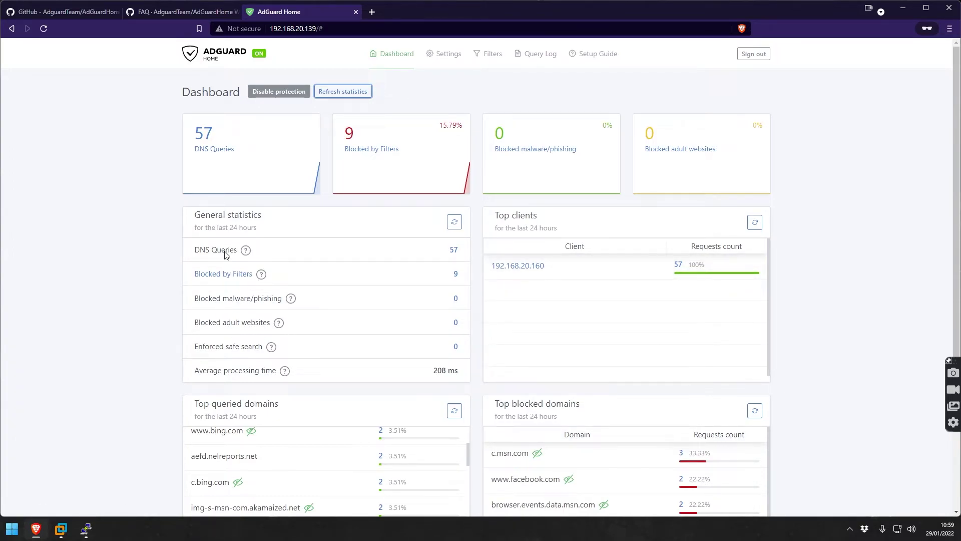
click(437, 58)
click(452, 87)
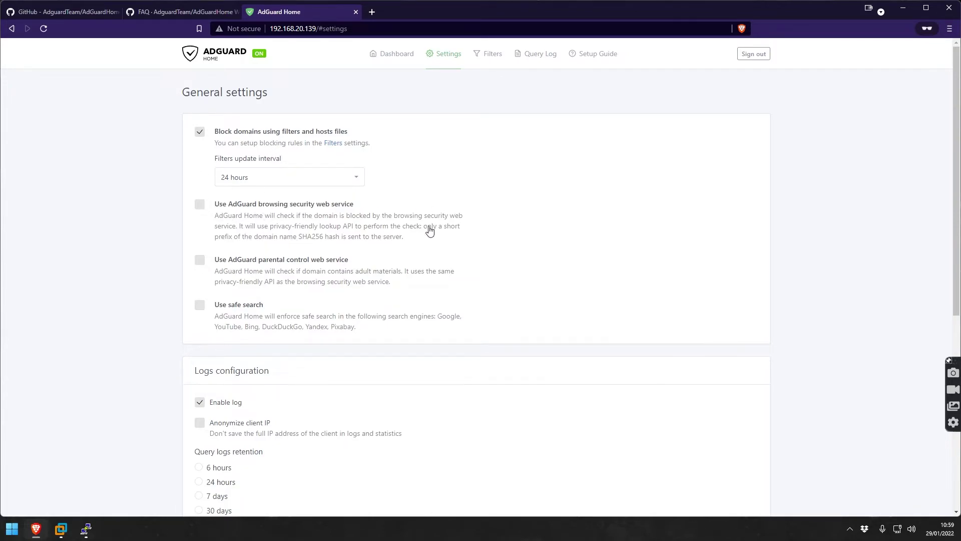
scroll(260, 266, down, 3)
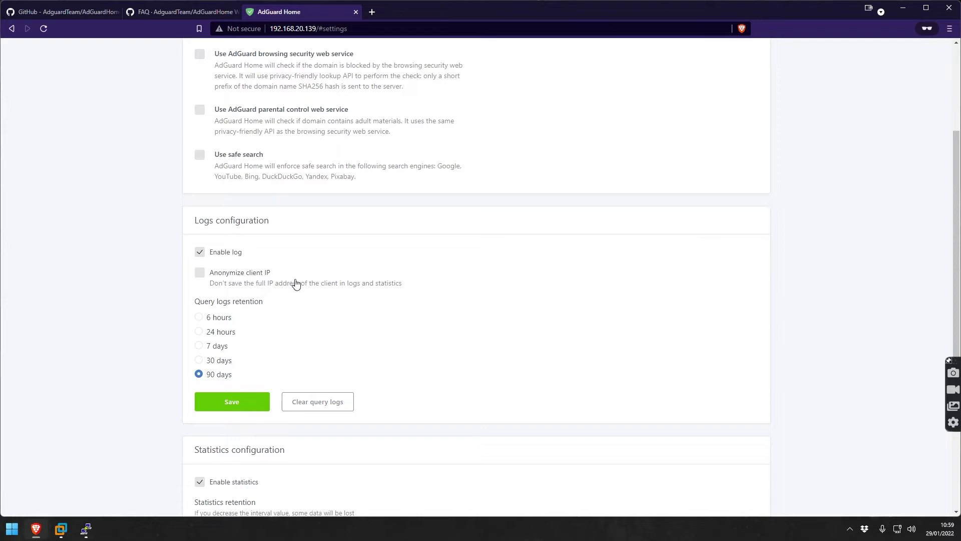
scroll(265, 325, down, 1)
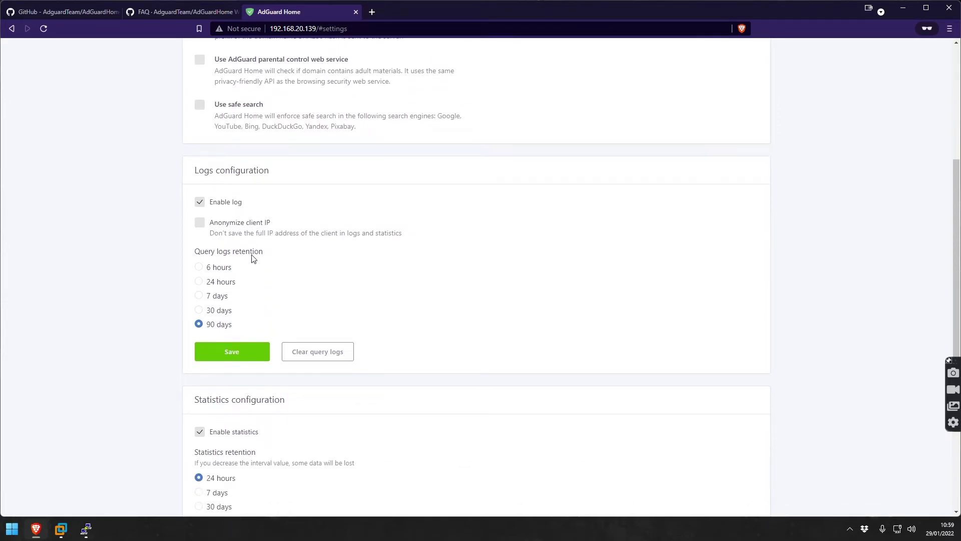
scroll(275, 300, down, 3)
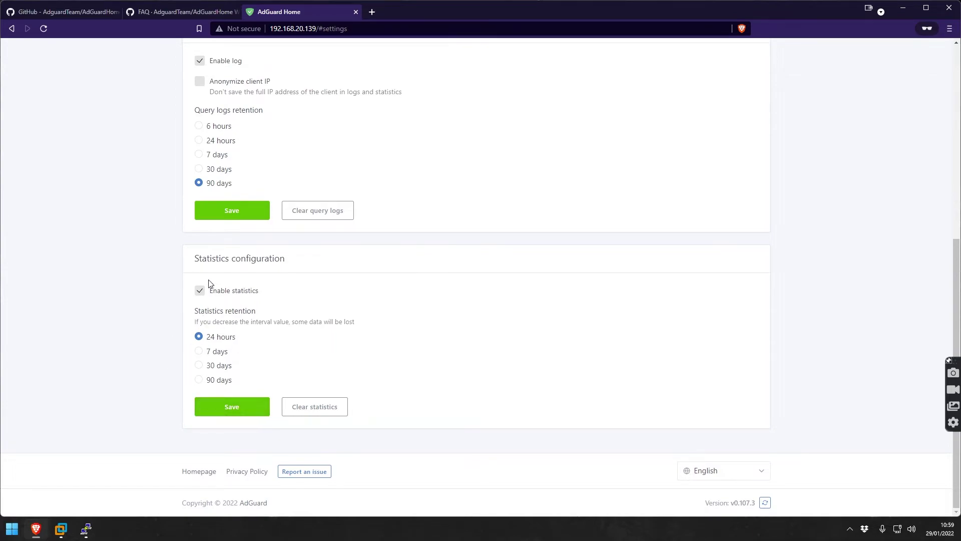
scroll(259, 366, up, 7)
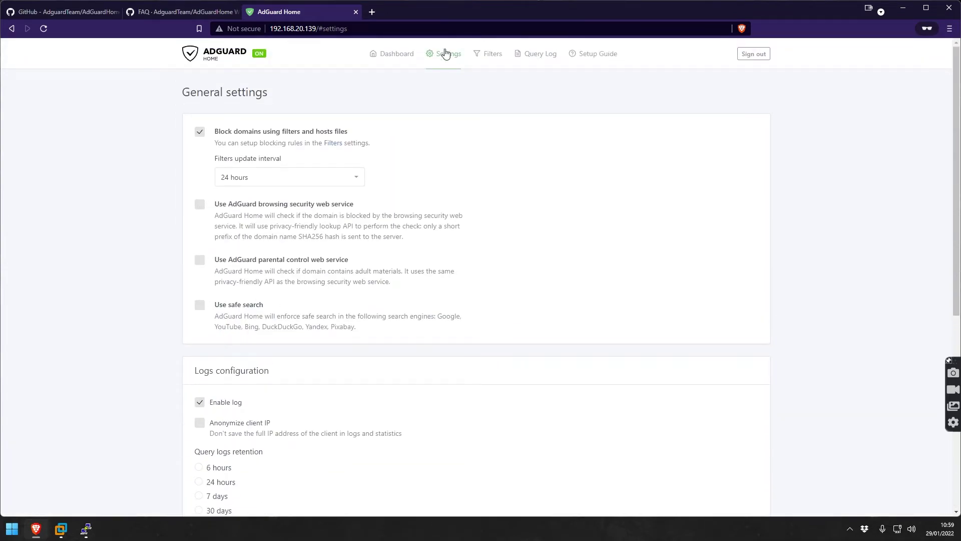
mouse_move(441, 55)
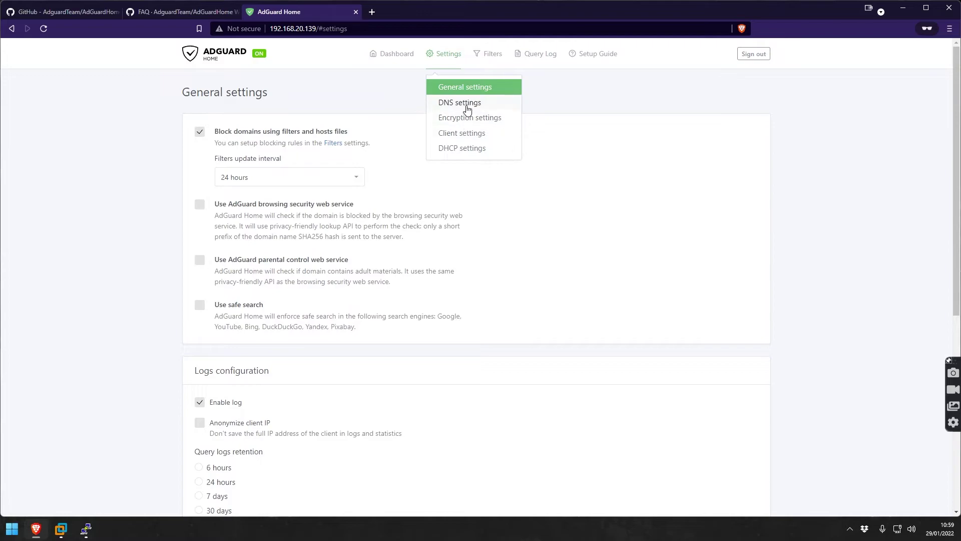
click(467, 108)
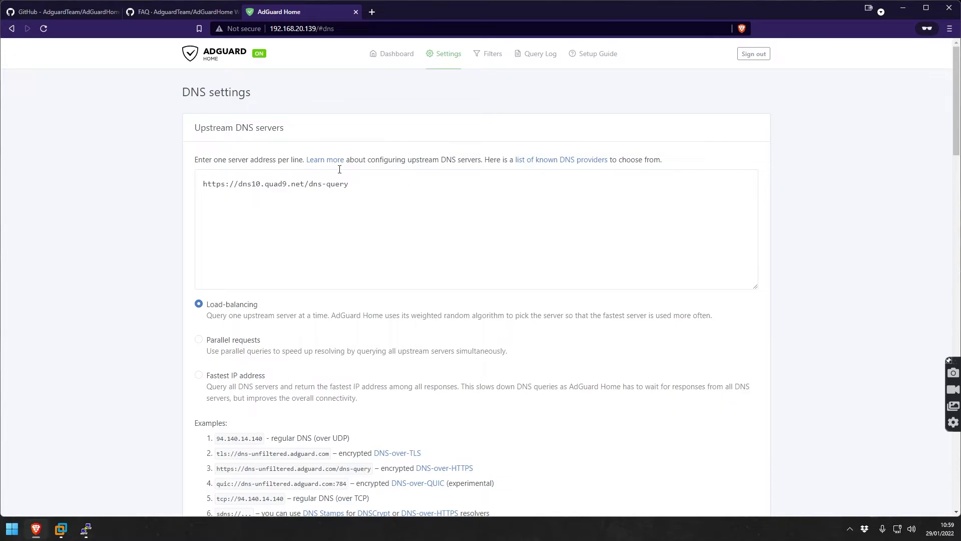
scroll(246, 276, down, 1)
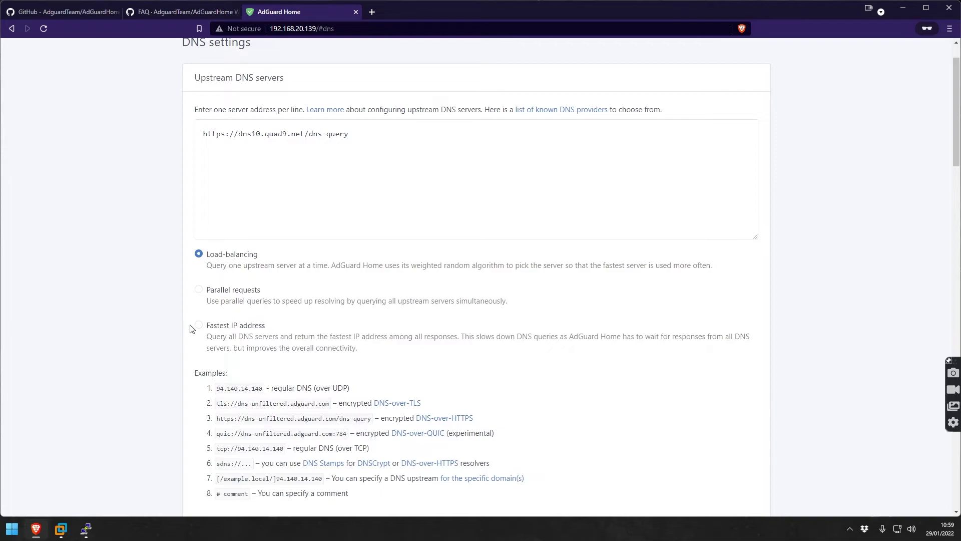
scroll(170, 326, down, 2)
scroll(189, 286, down, 5)
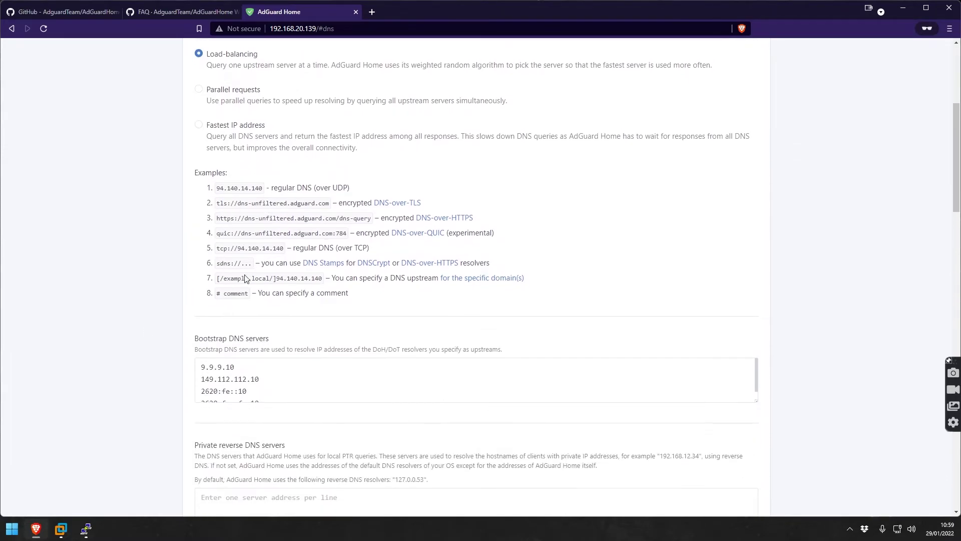
scroll(145, 235, down, 3)
scroll(154, 282, up, 11)
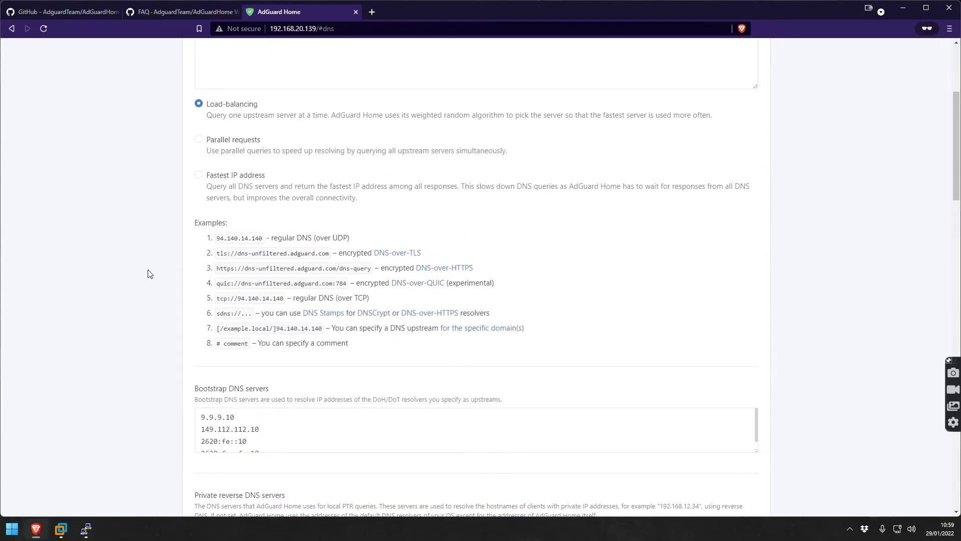
Look over the Encryption settings ports and certificate fields, leaving encryption disabled.
mouse_move(452, 56)
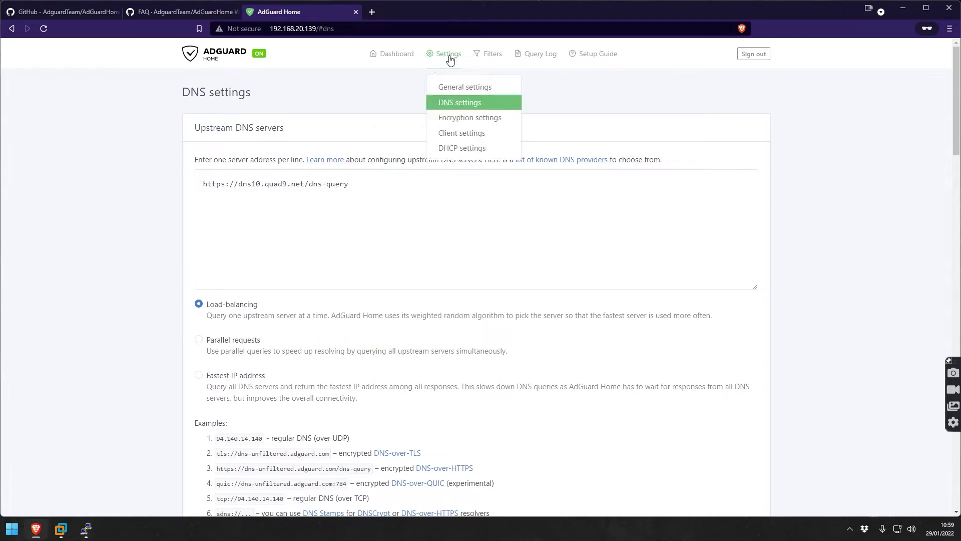
click(467, 120)
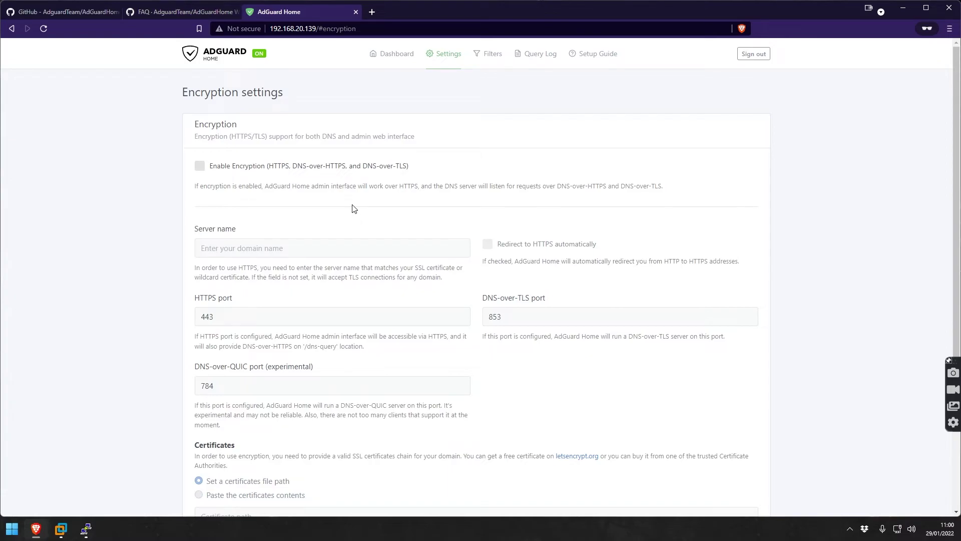
scroll(352, 208, down, 3)
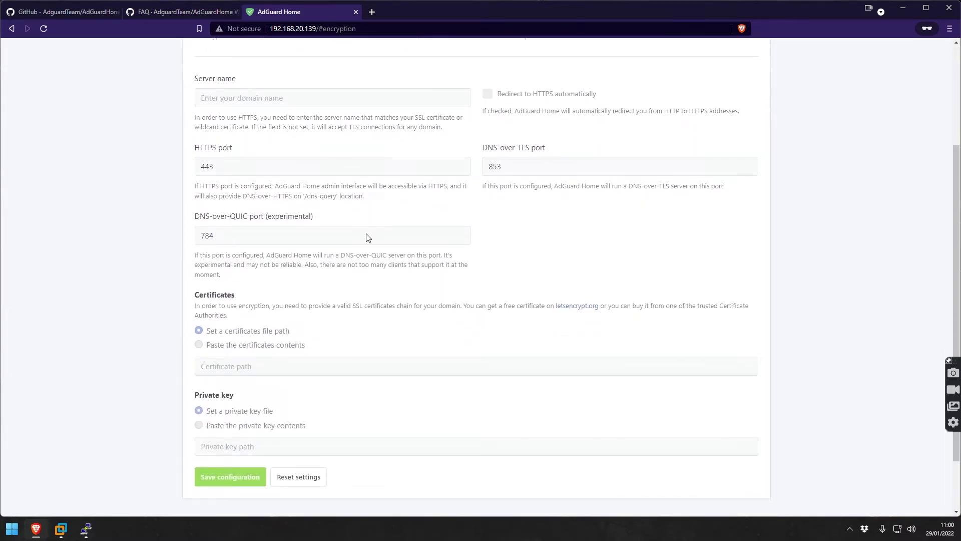
scroll(300, 231, down, 2)
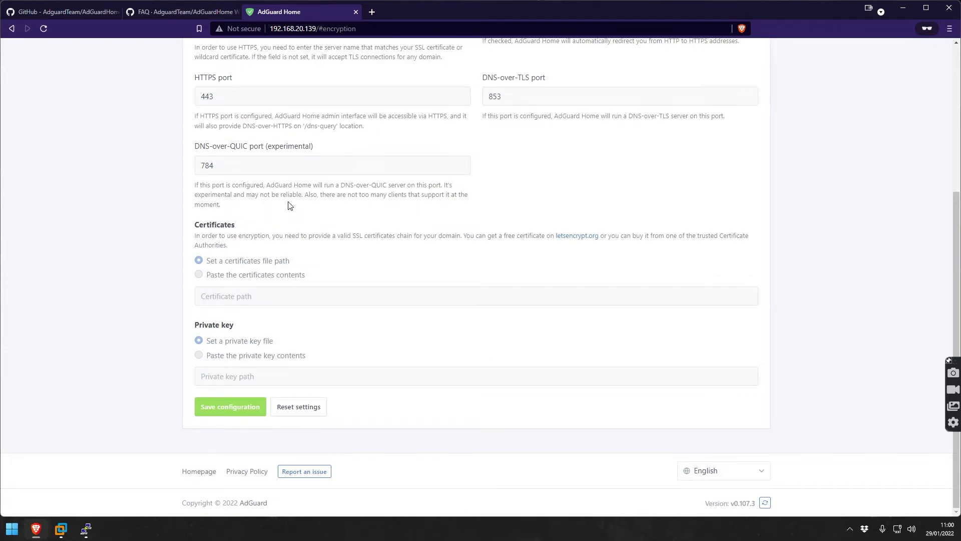
scroll(282, 154, up, 5)
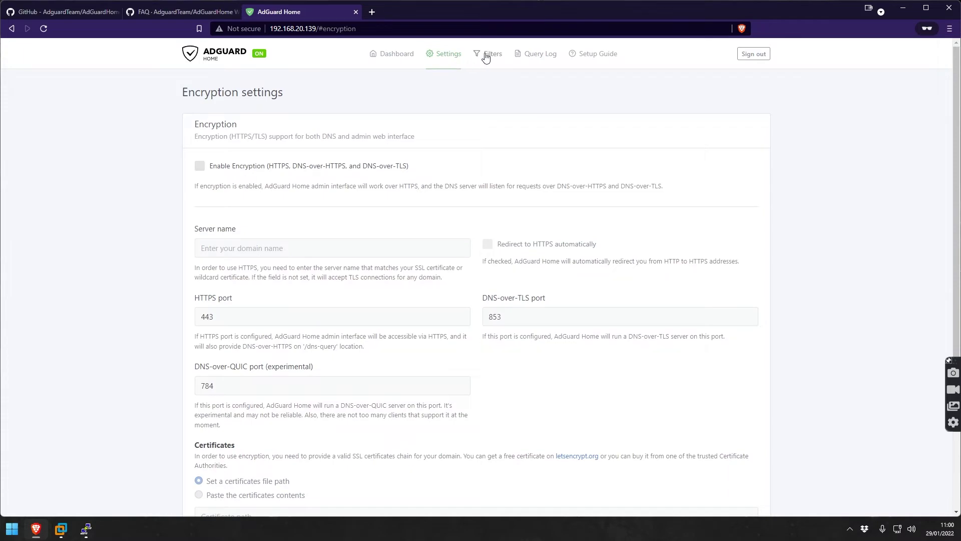
Review Client settings: no persistent clients, and runtime clients listed from etc/hosts.
mouse_move(458, 62)
click(466, 135)
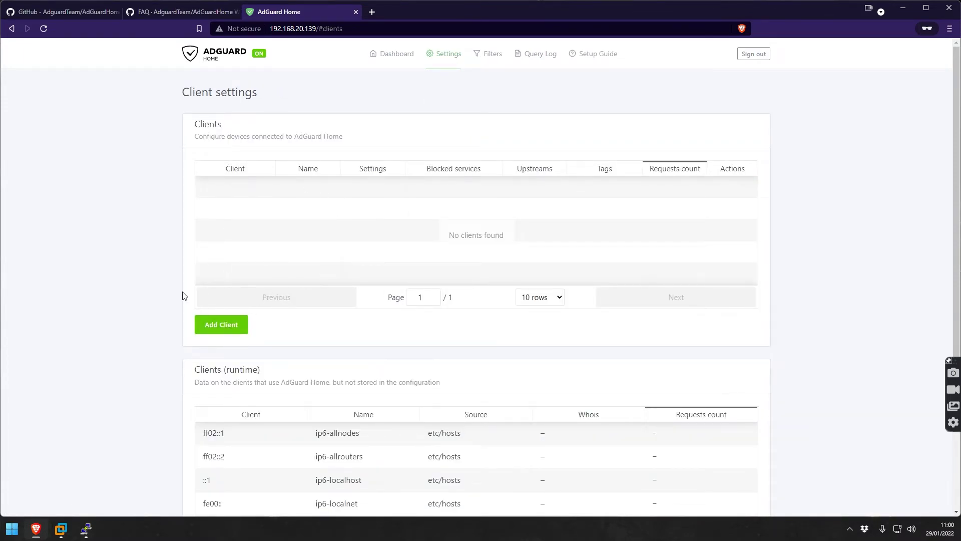
scroll(125, 288, down, 4)
scroll(260, 263, up, 4)
scroll(220, 411, down, 4)
scroll(196, 367, up, 4)
Inspect the DHCP settings and available interfaces without choosing one, leaving DHCP disabled.
mouse_move(450, 63)
click(448, 146)
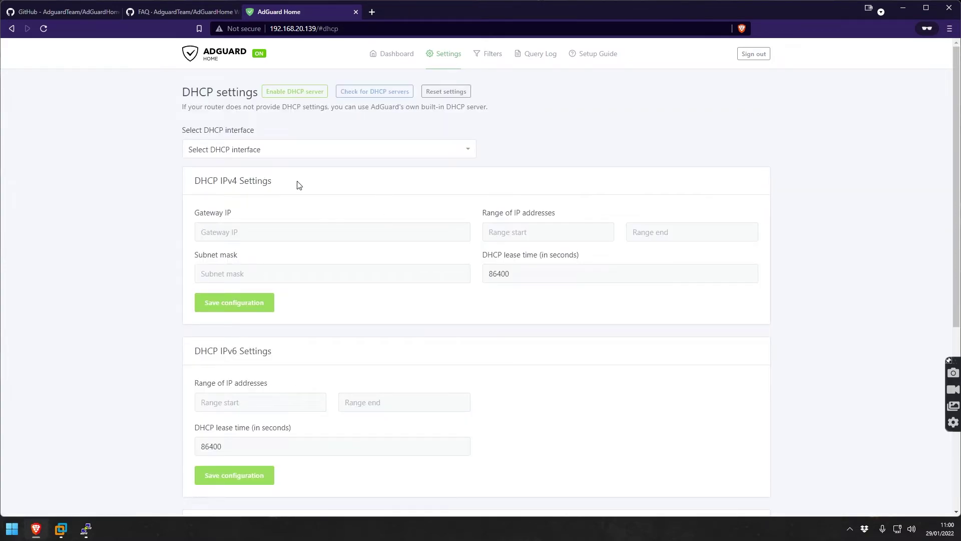
click(304, 153)
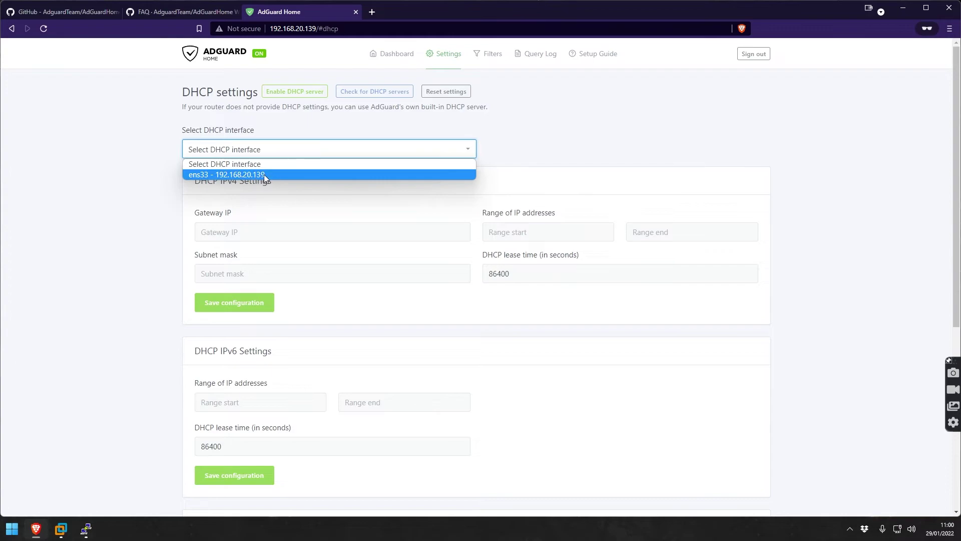
click(173, 172)
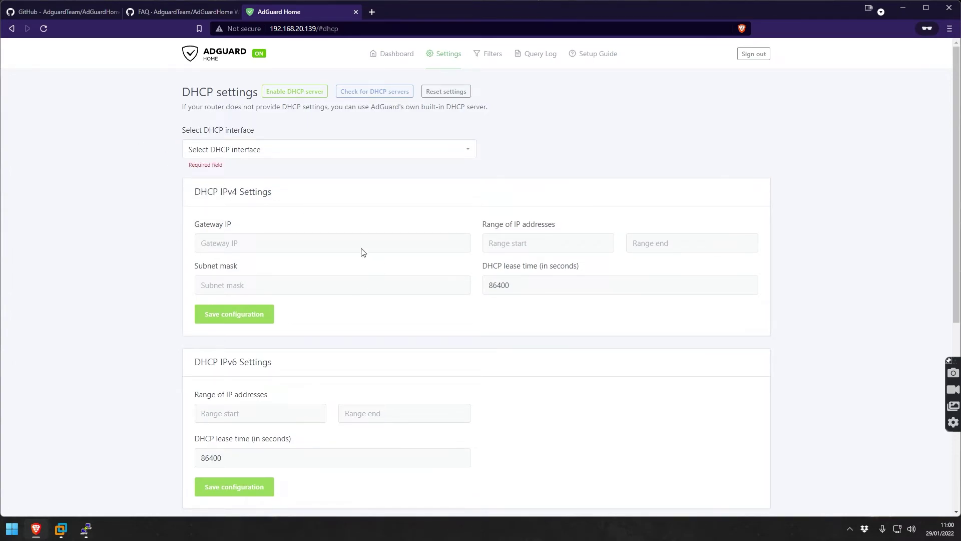
scroll(530, 314, down, 5)
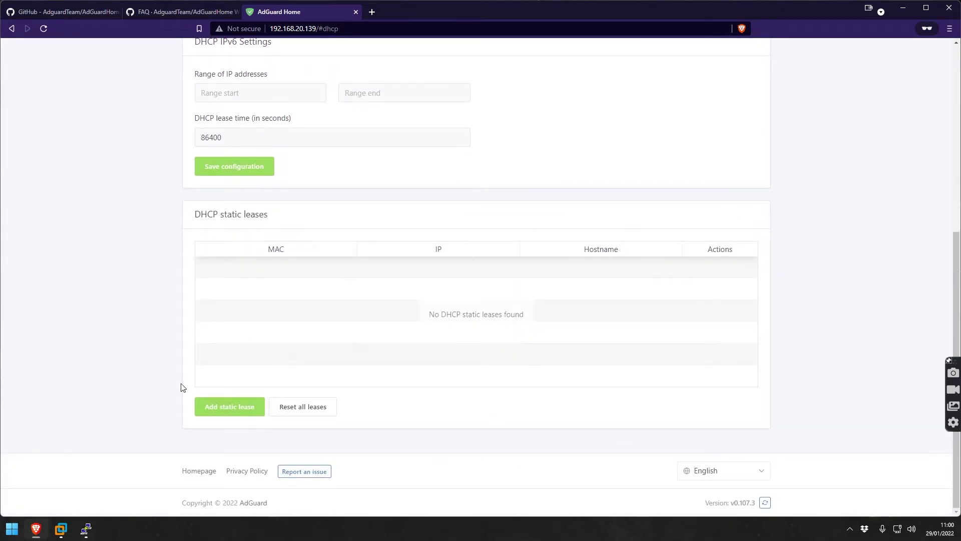
scroll(530, 471, up, 5)
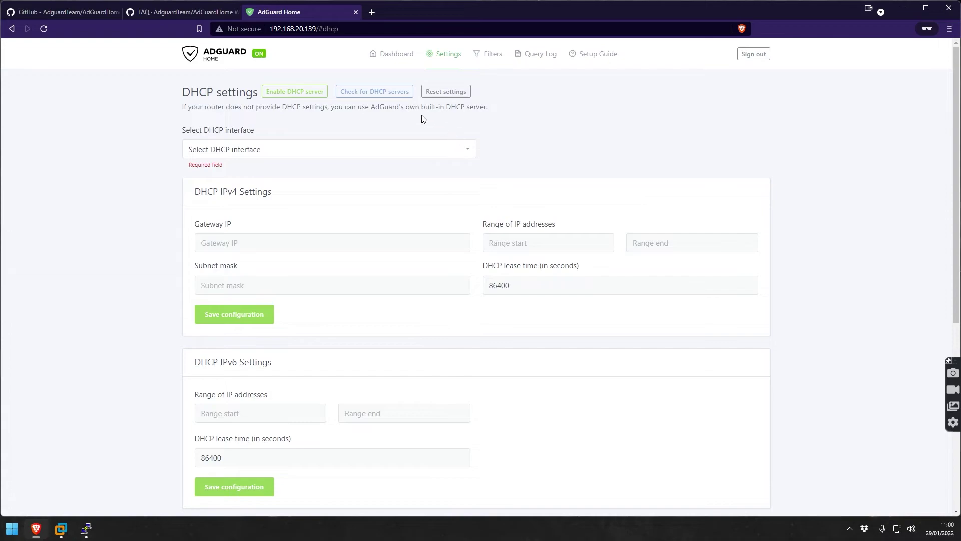
Turn on AdAway Default Blocklist beside AdGuard DNS filter and update the lists to 7,047 rules.
mouse_move(494, 59)
click(501, 88)
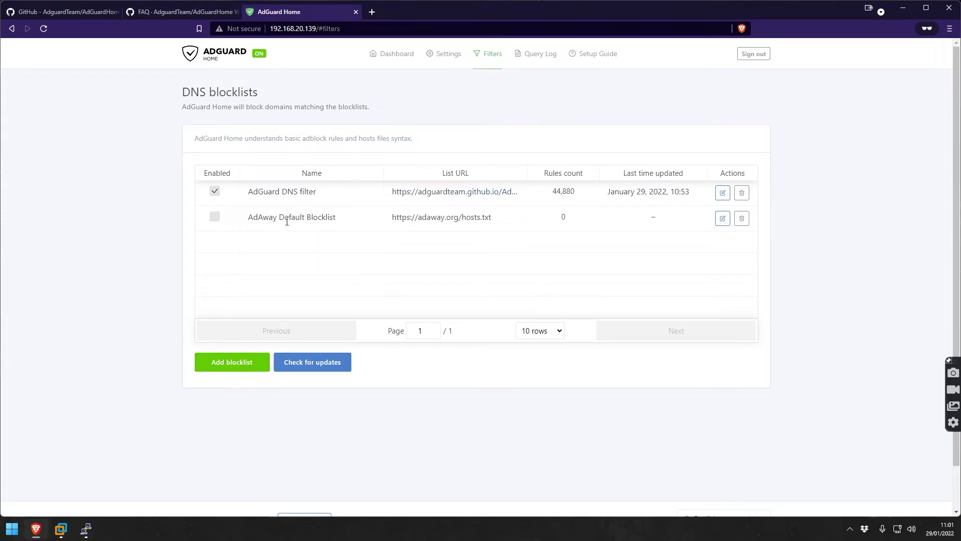
click(215, 219)
click(309, 370)
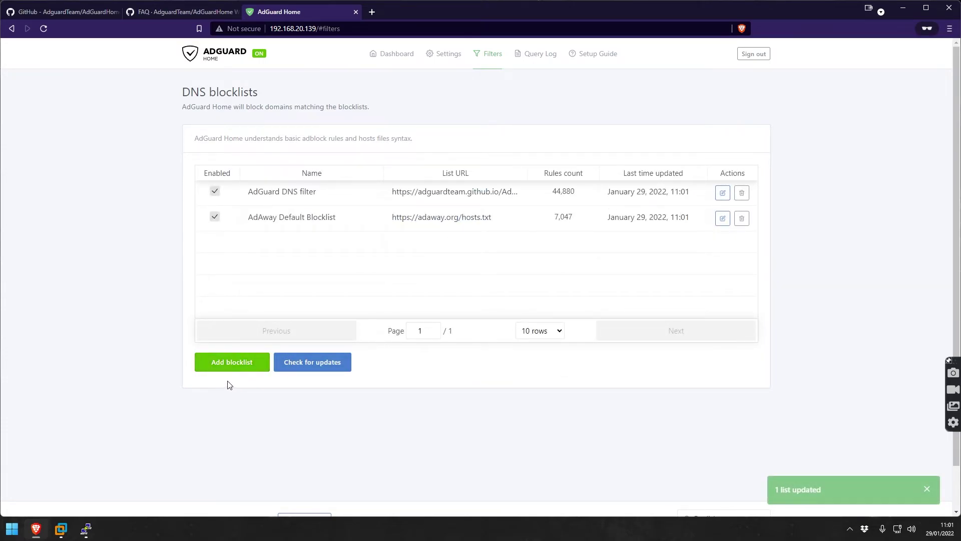
Check that DNS allowlists are empty and that Facebook is listed among Blocked services.
mouse_move(495, 59)
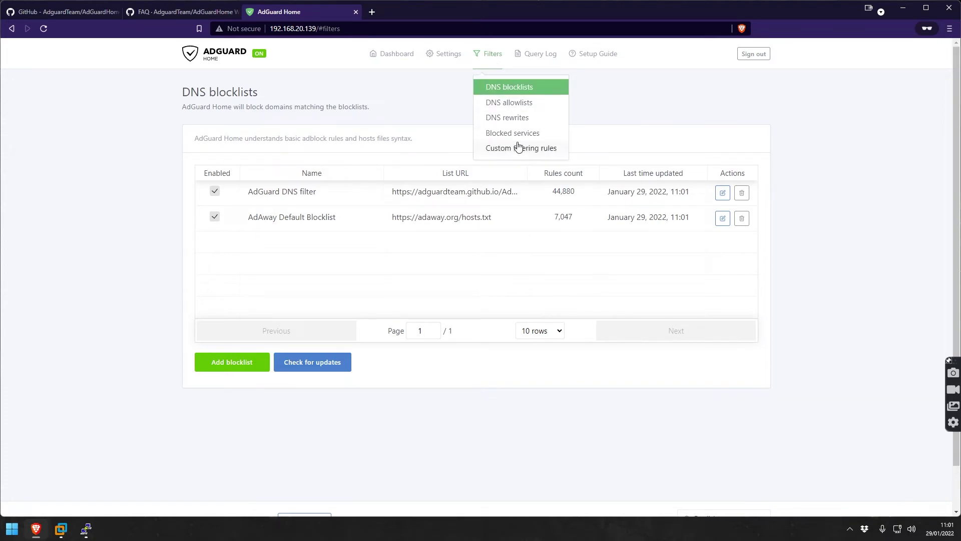
click(519, 103)
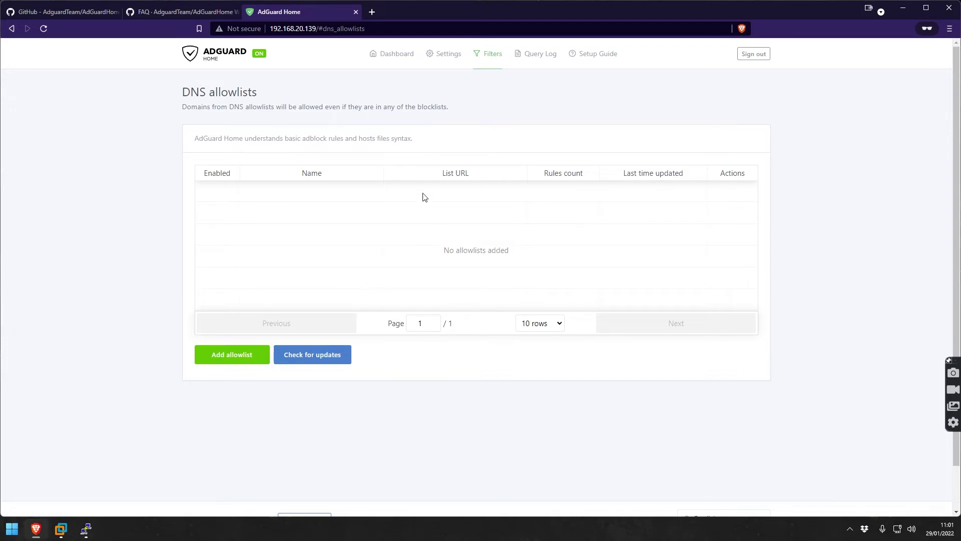
click(493, 55)
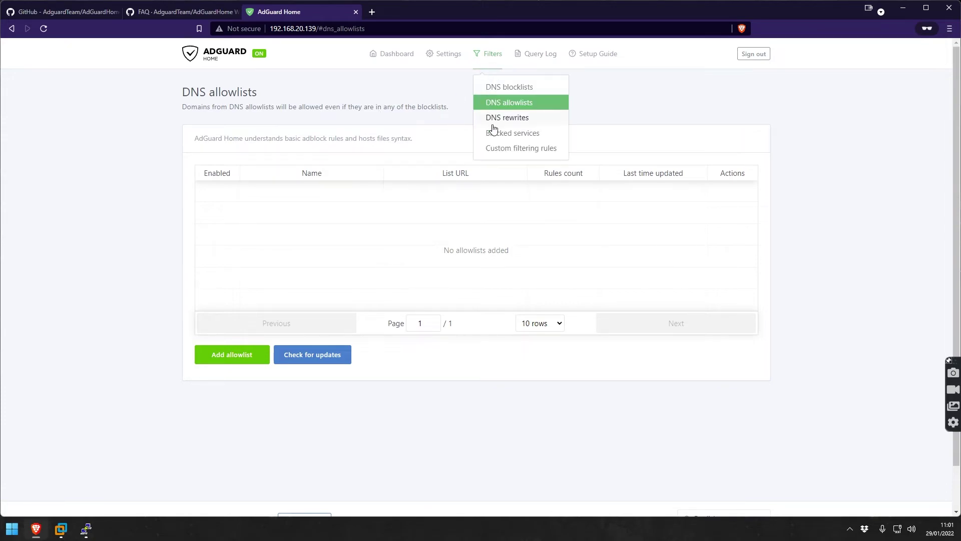
click(503, 134)
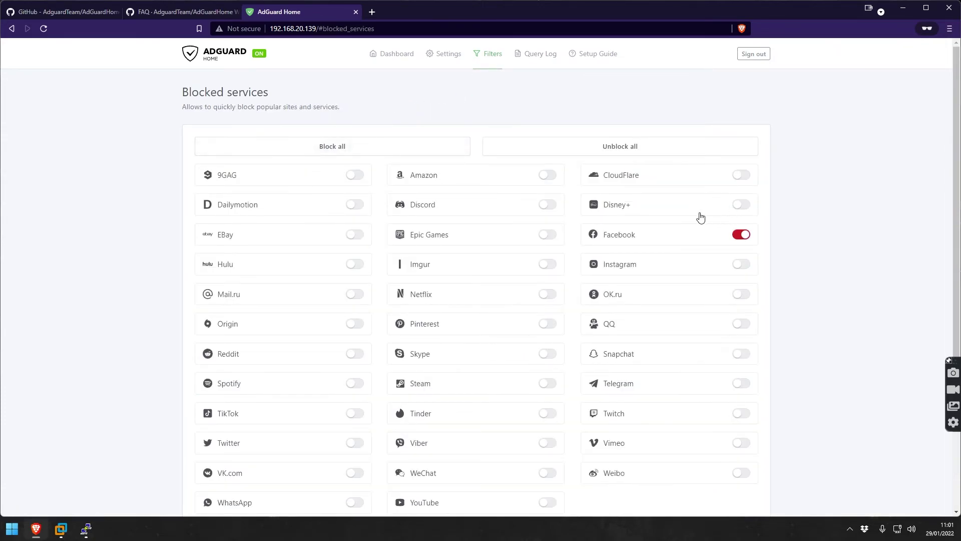
scroll(691, 212, down, 3)
scroll(396, 128, up, 3)
View the still-empty Custom filtering rules page.
click(495, 61)
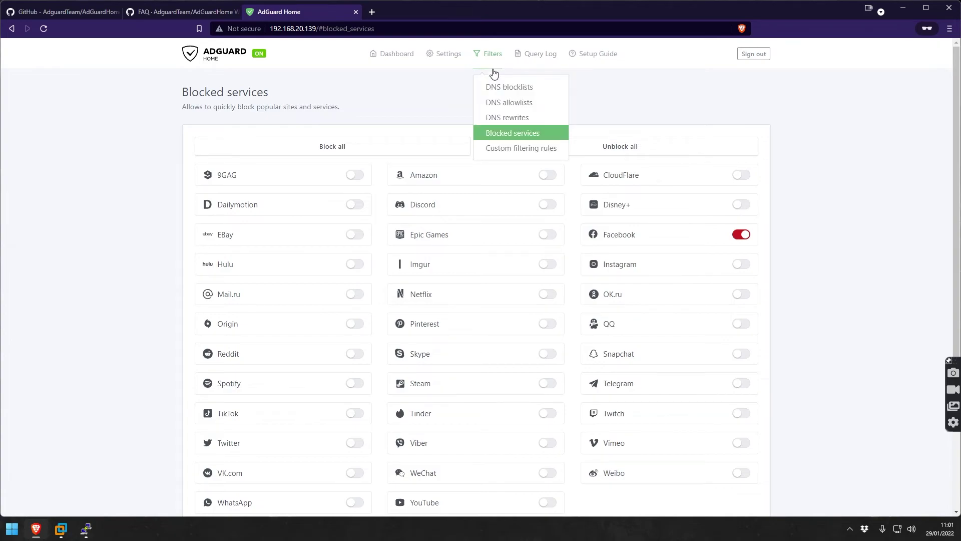
click(511, 150)
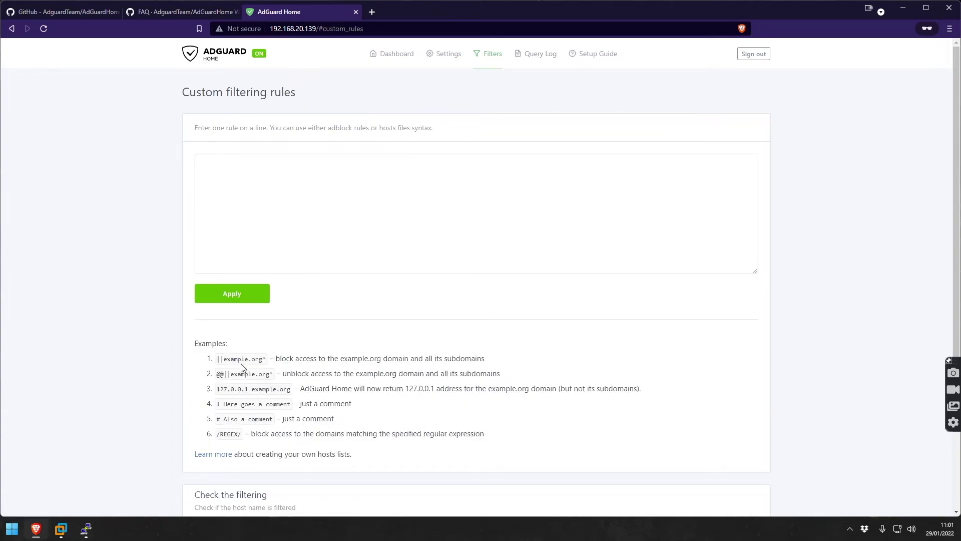
scroll(238, 367, down, 3)
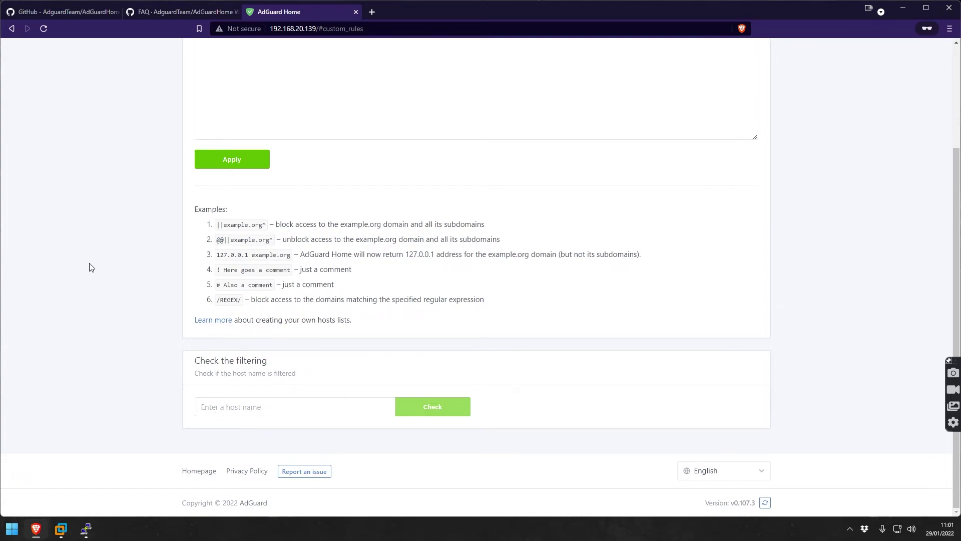
scroll(110, 226, up, 3)
Search the Query Log for domains matching 'fa'.
click(533, 58)
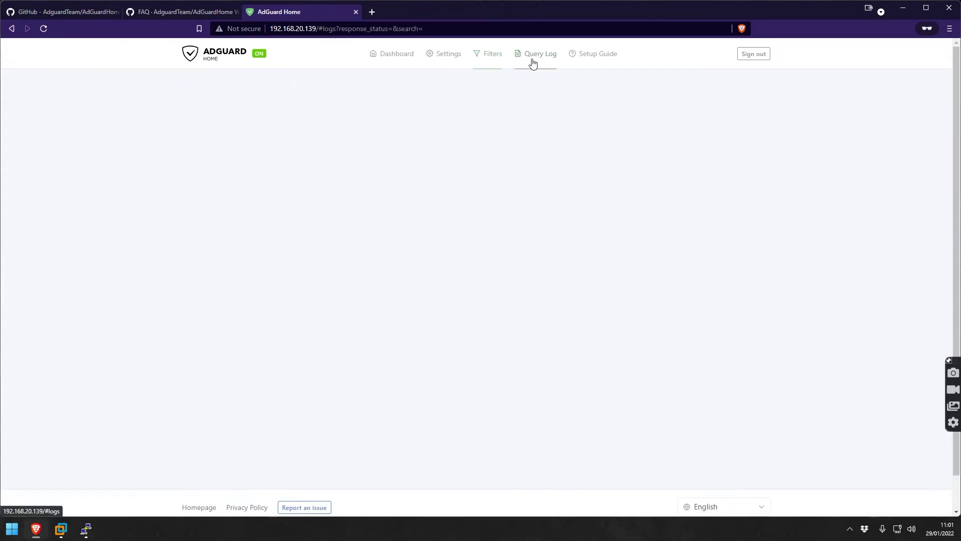
click(382, 100)
text(facebook)
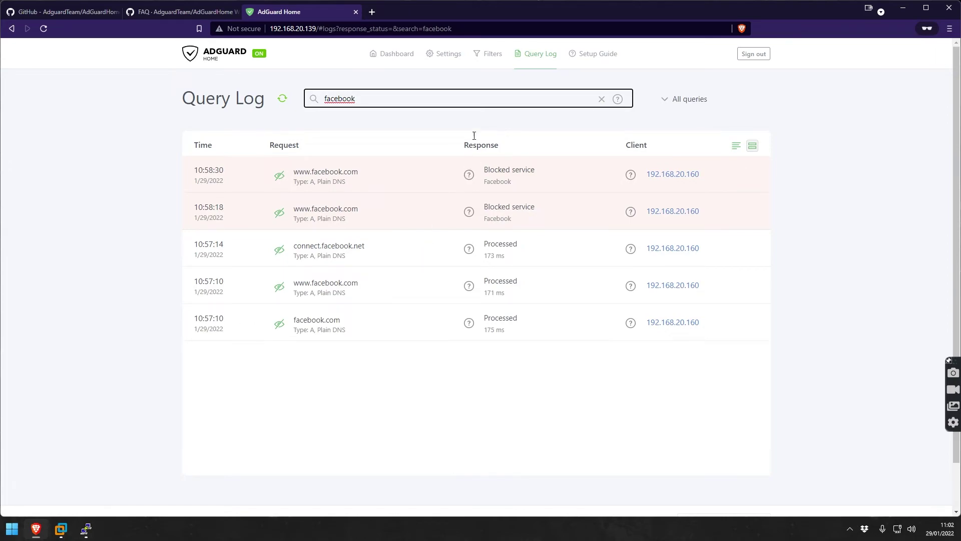
Read the Setup Guide's router instructions for DNS server 192.168.20.139.
click(597, 56)
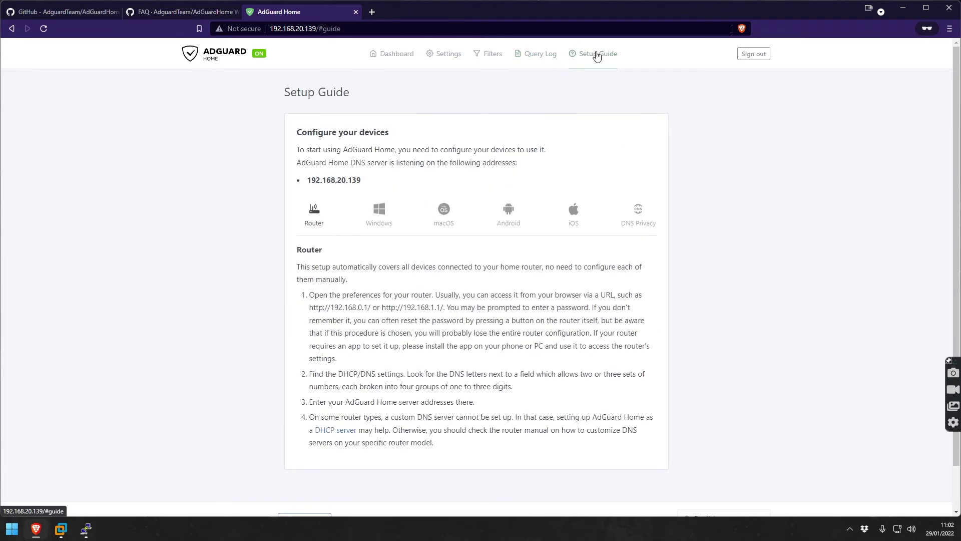
click(540, 61)
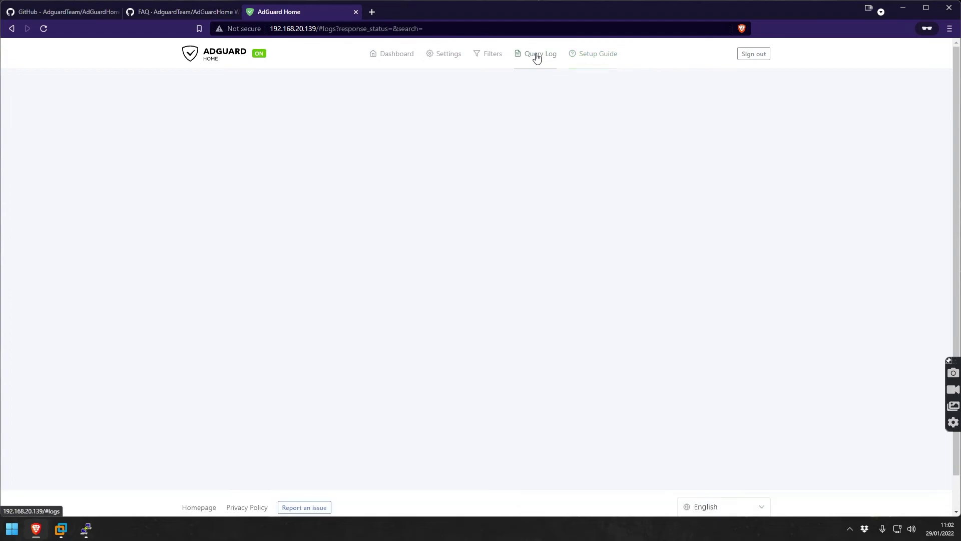
click(607, 59)
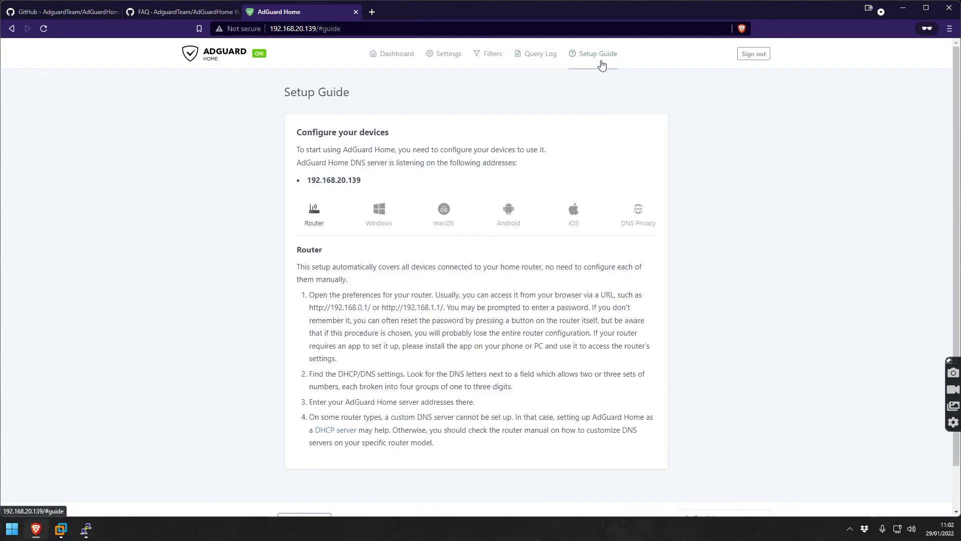
scroll(571, 277, down, 1)
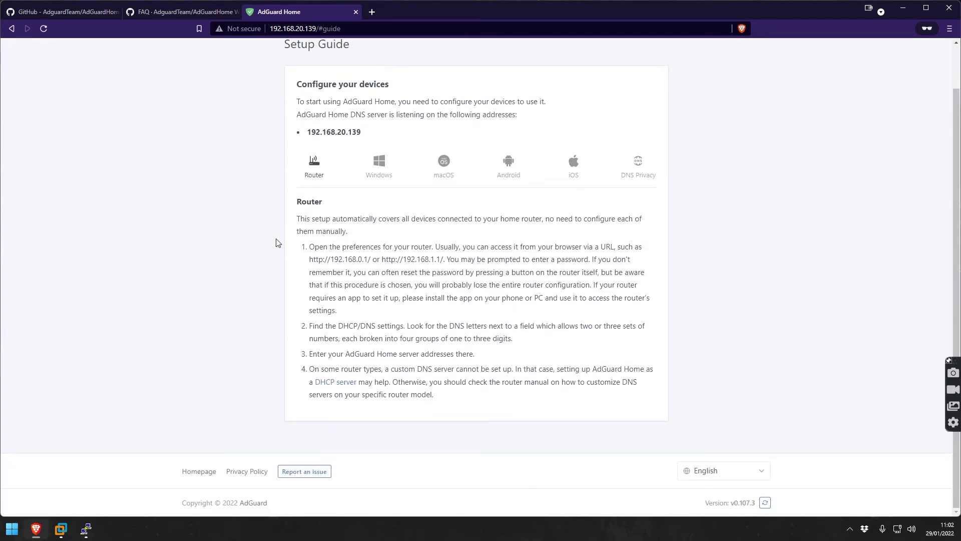
scroll(381, 286, up, 1)
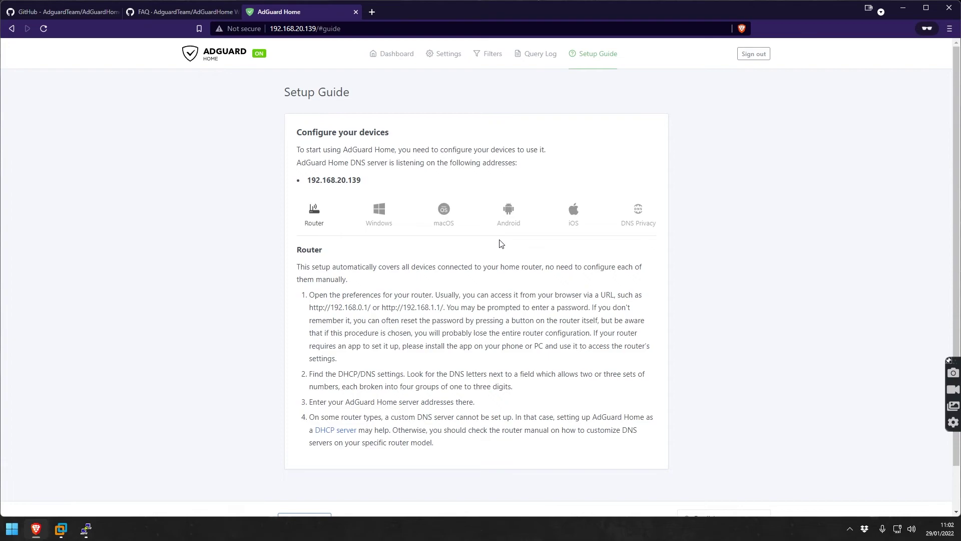
Read the GitHub README's comparison with traditional ad blockers and bring up the 'this article' link menu.
click(49, 12)
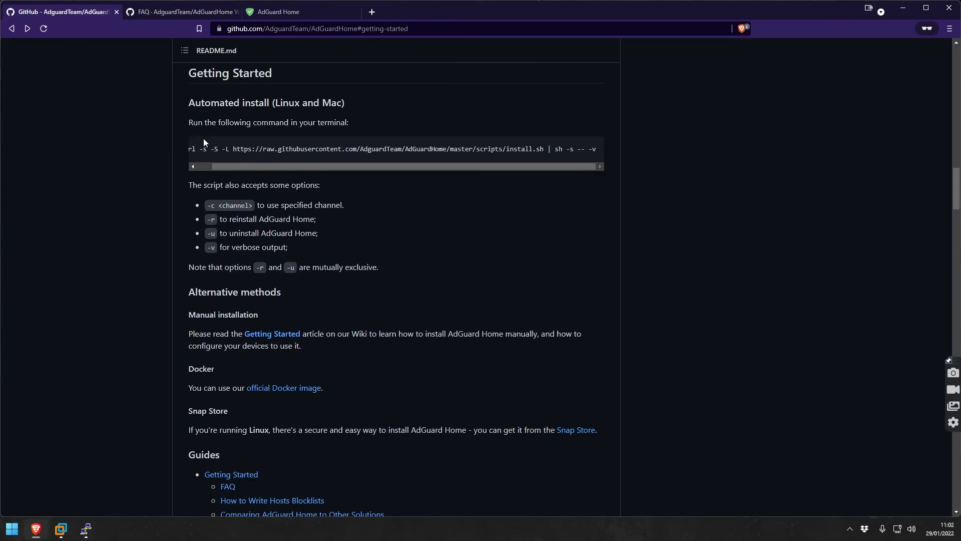
scroll(205, 191, down, 1)
scroll(205, 191, up, 7)
scroll(224, 178, down, 20)
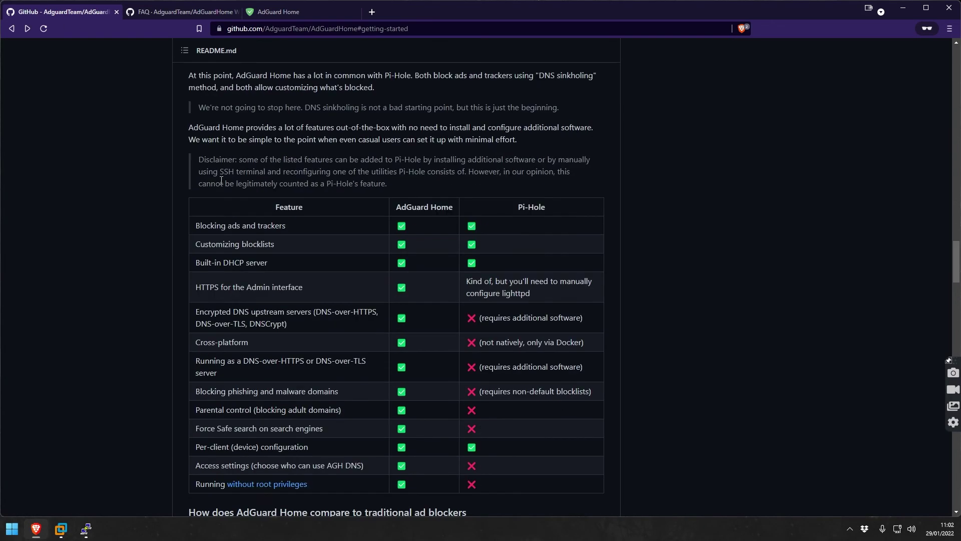
scroll(224, 175, up, 3)
scroll(235, 159, down, 10)
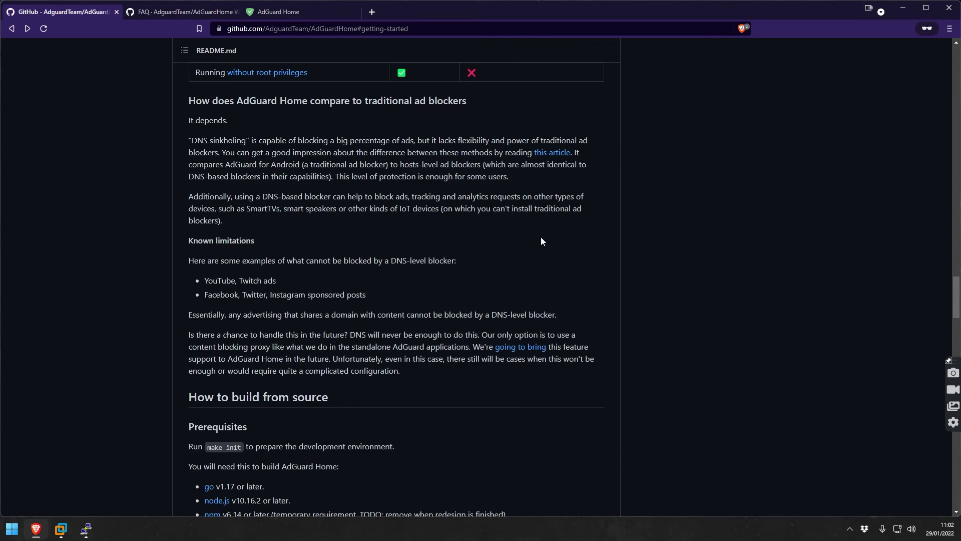
right_click(560, 154)
Open 'AdGuard vs AdAway' in a new tab, review its missed-ads screenshots, then switch to the VM.
click(581, 163)
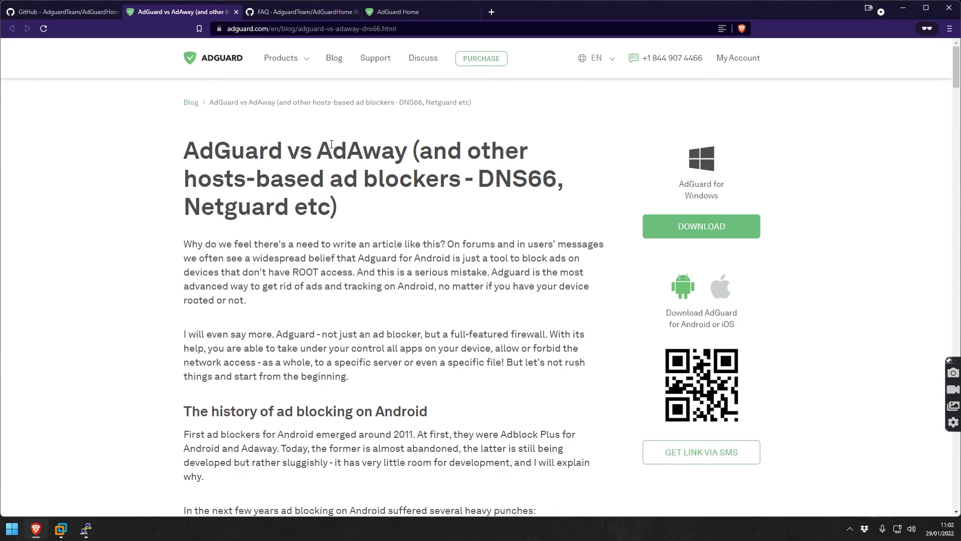
scroll(328, 145, down, 20)
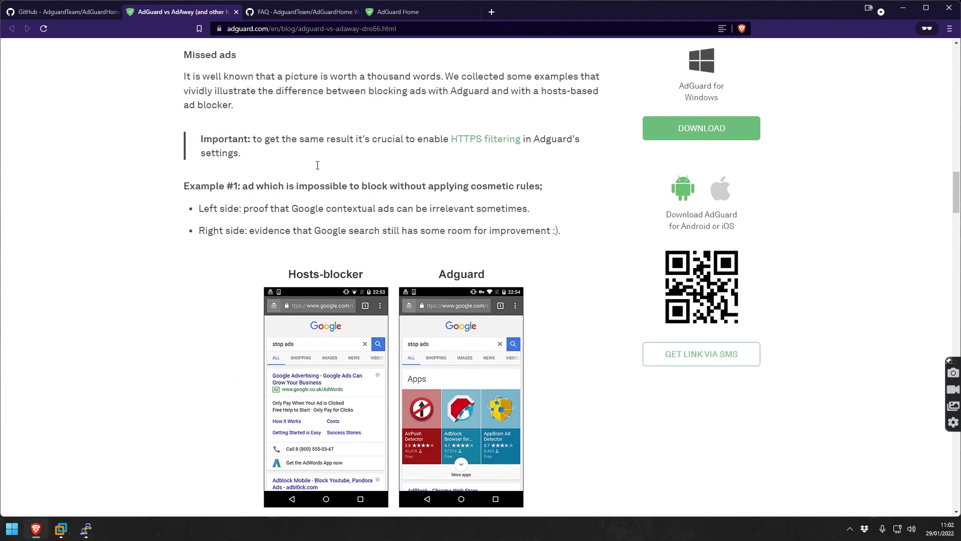
scroll(317, 165, down, 3)
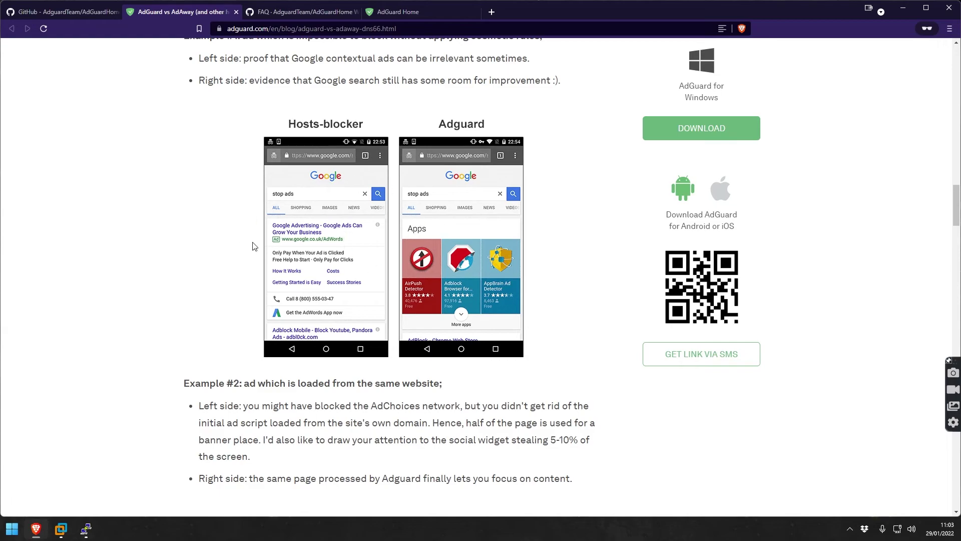
scroll(168, 478, up, 5)
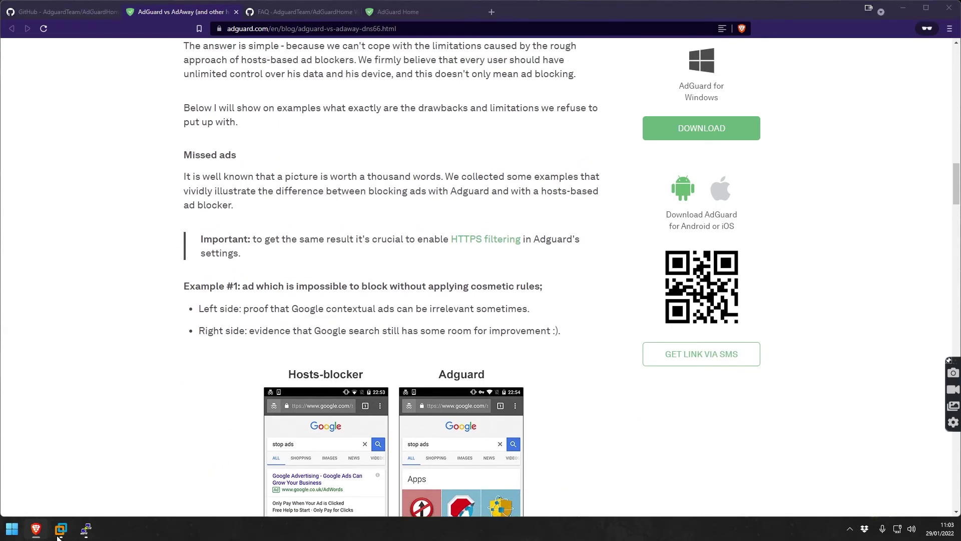
key(alt+Tab)
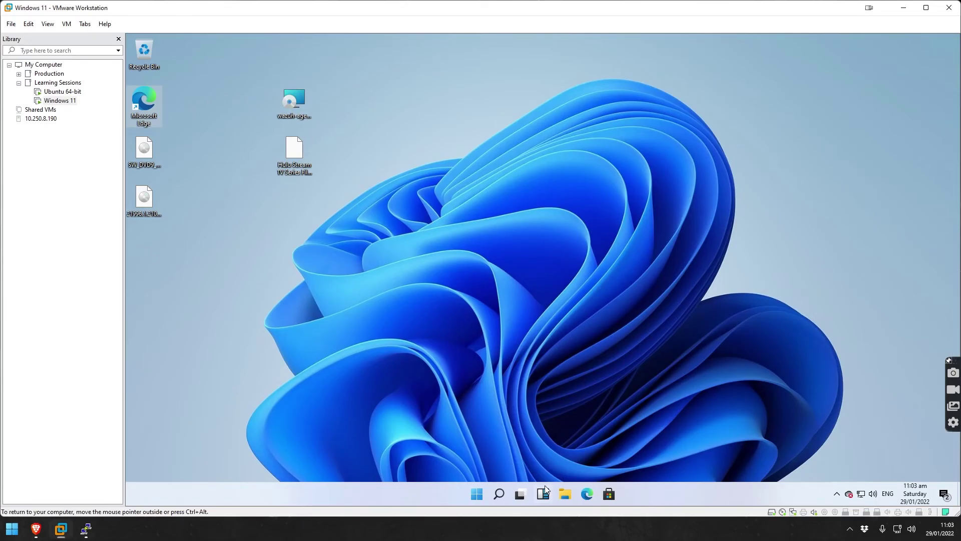
Launch Edge in the Windows 11 VM and go to google.com.
double_click(154, 97)
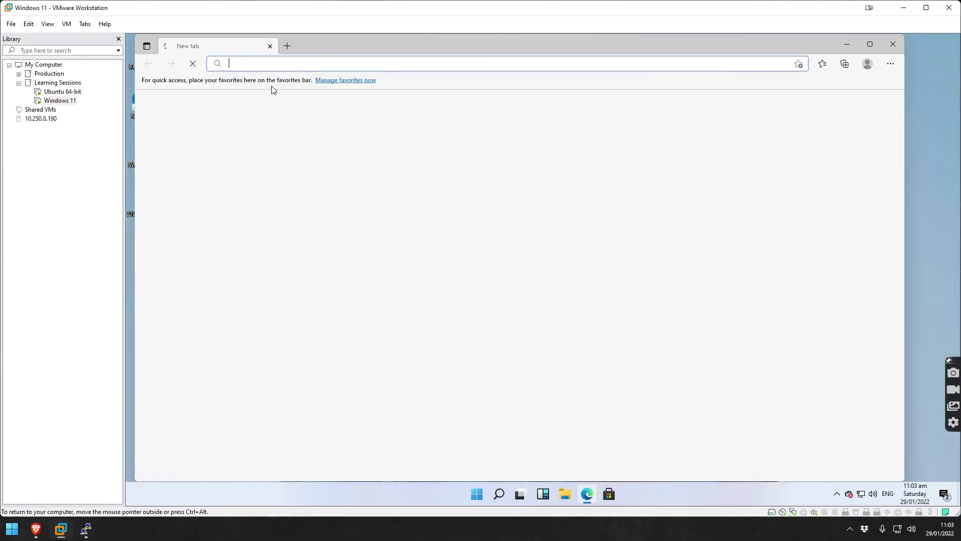
text(google.com)
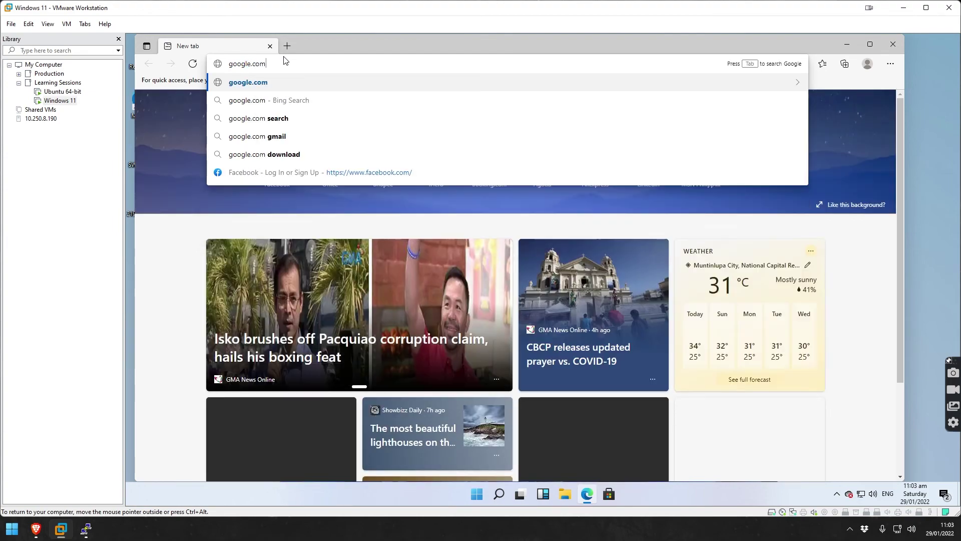
key(Return)
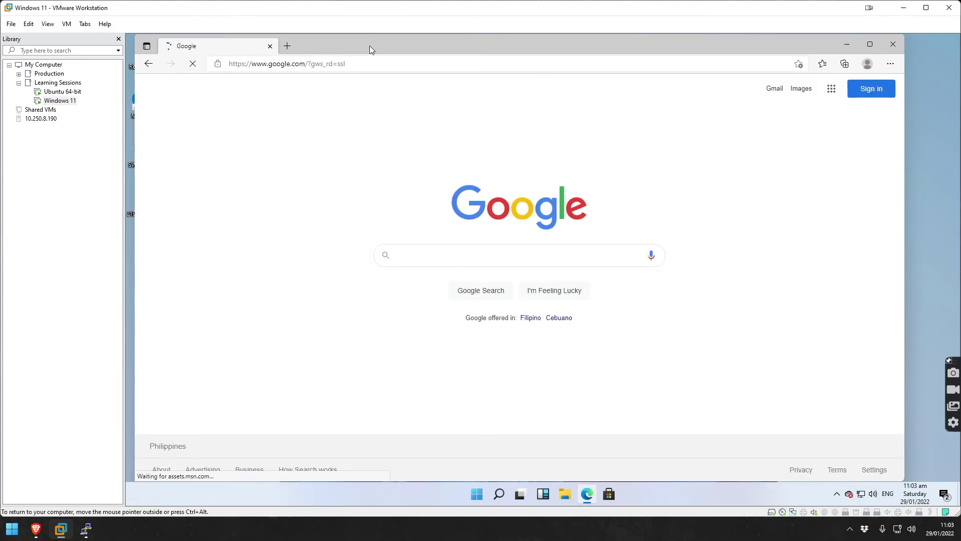
Search Google for 'cars' and browse the results.
click(431, 251)
text(cars)
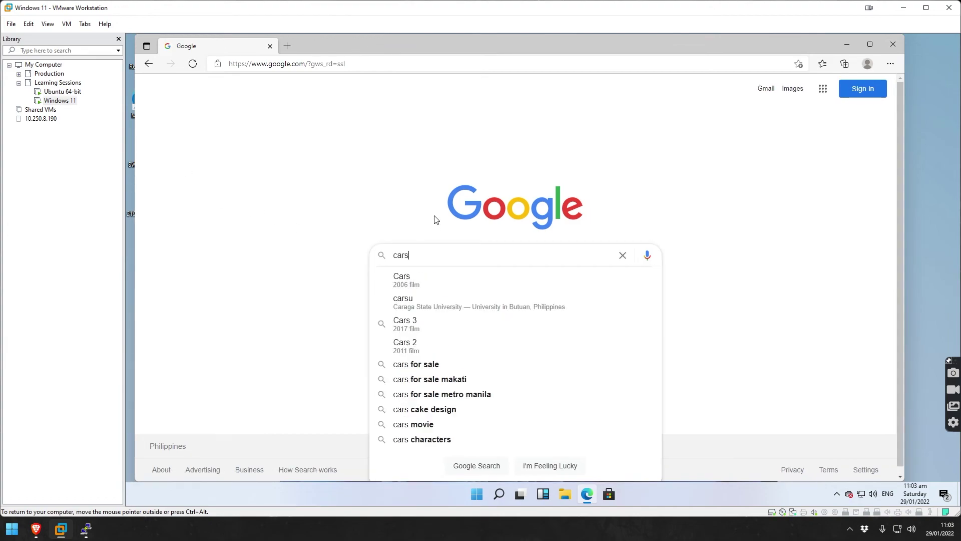
key(Return)
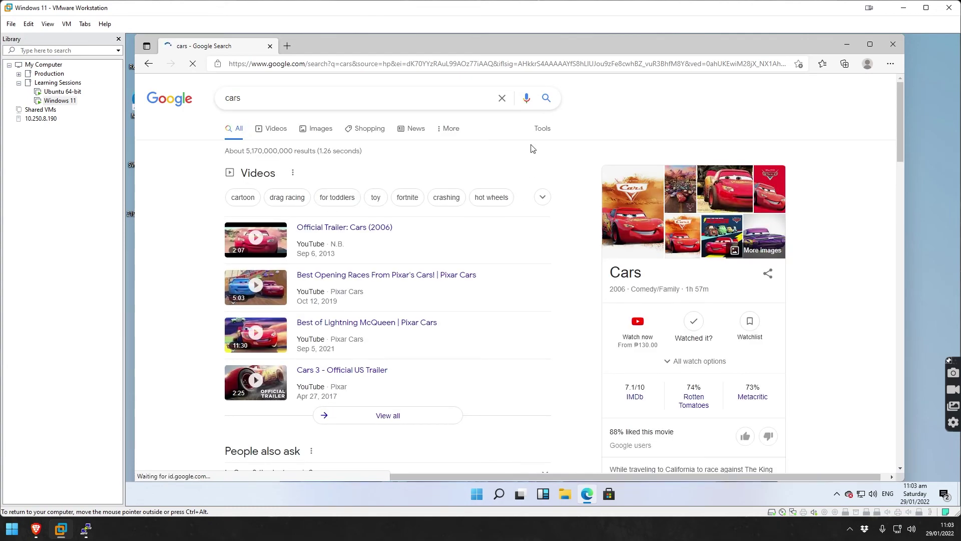
scroll(532, 150, down, 4)
scroll(532, 150, down, 14)
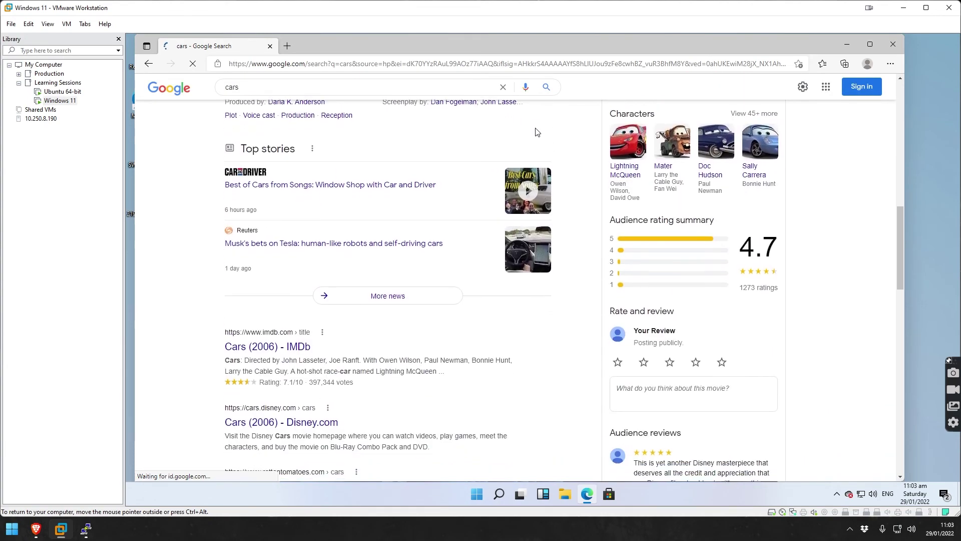
scroll(531, 130, up, 6)
scroll(527, 109, up, 5)
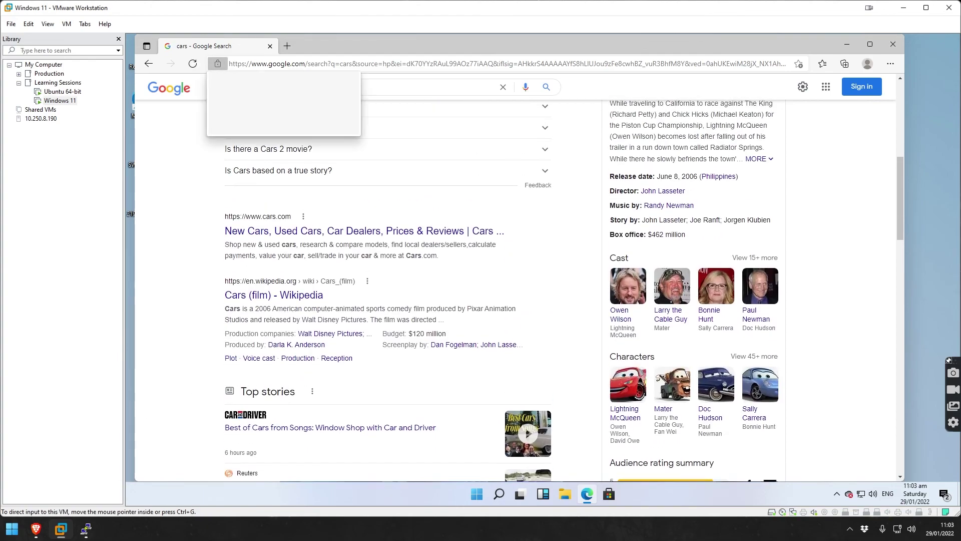
From the AdGuard Home dashboard in Brave, list requests blocked by filters, including adservice.google.com.
click(42, 532)
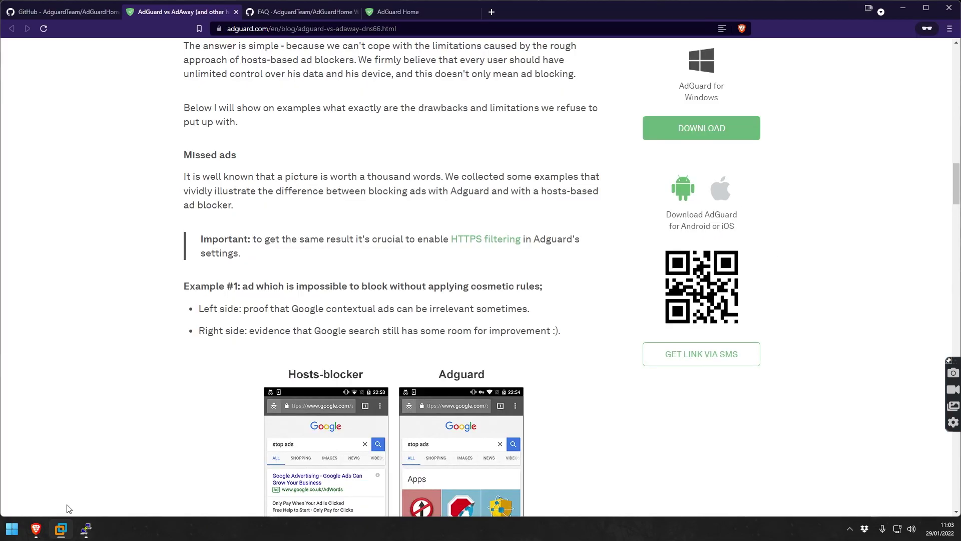
click(421, 10)
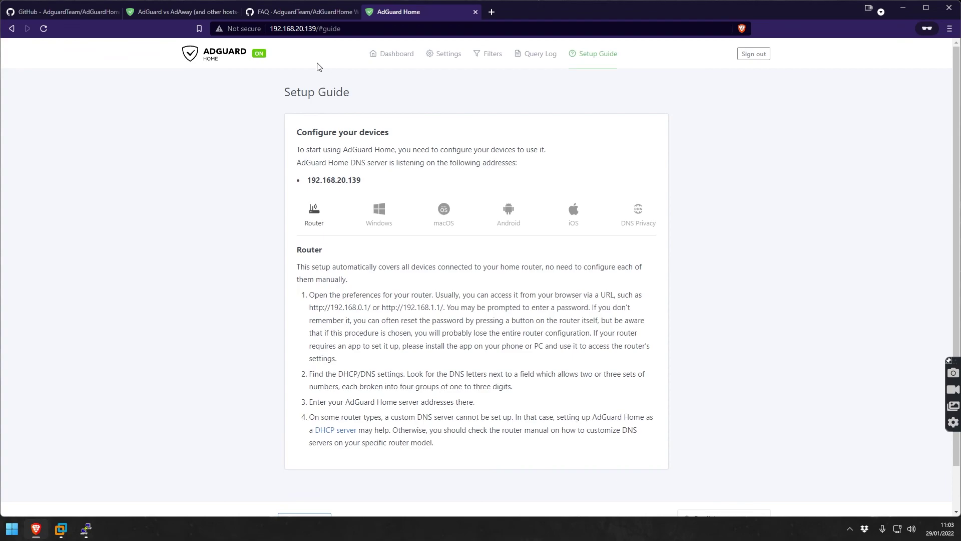
click(394, 54)
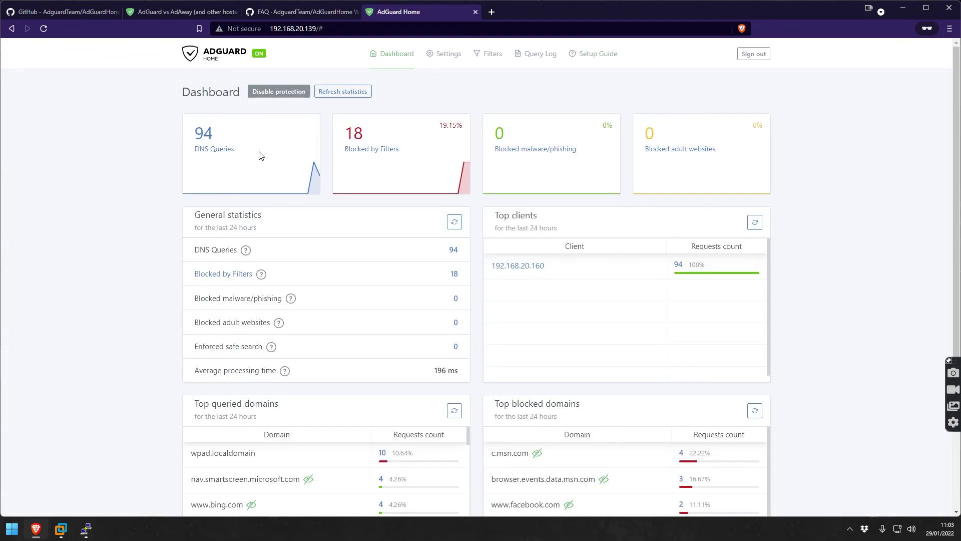
click(383, 155)
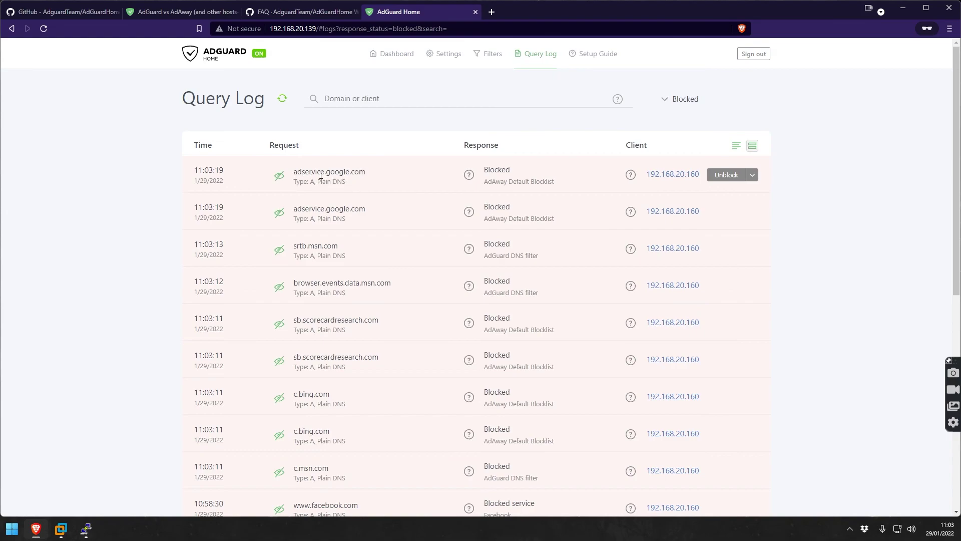